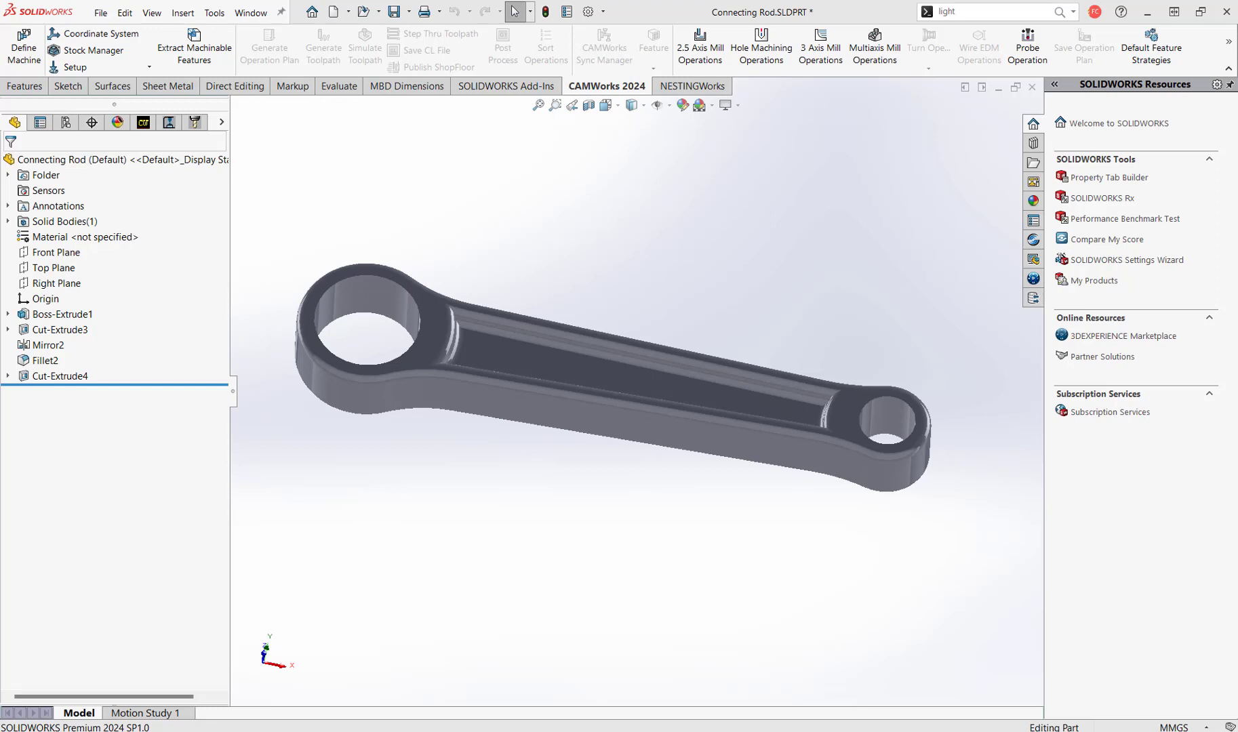
# Step: Check the Ø30 bore and Ø16 hole diameters and show the part's configurations
pyautogui.click(380, 299)
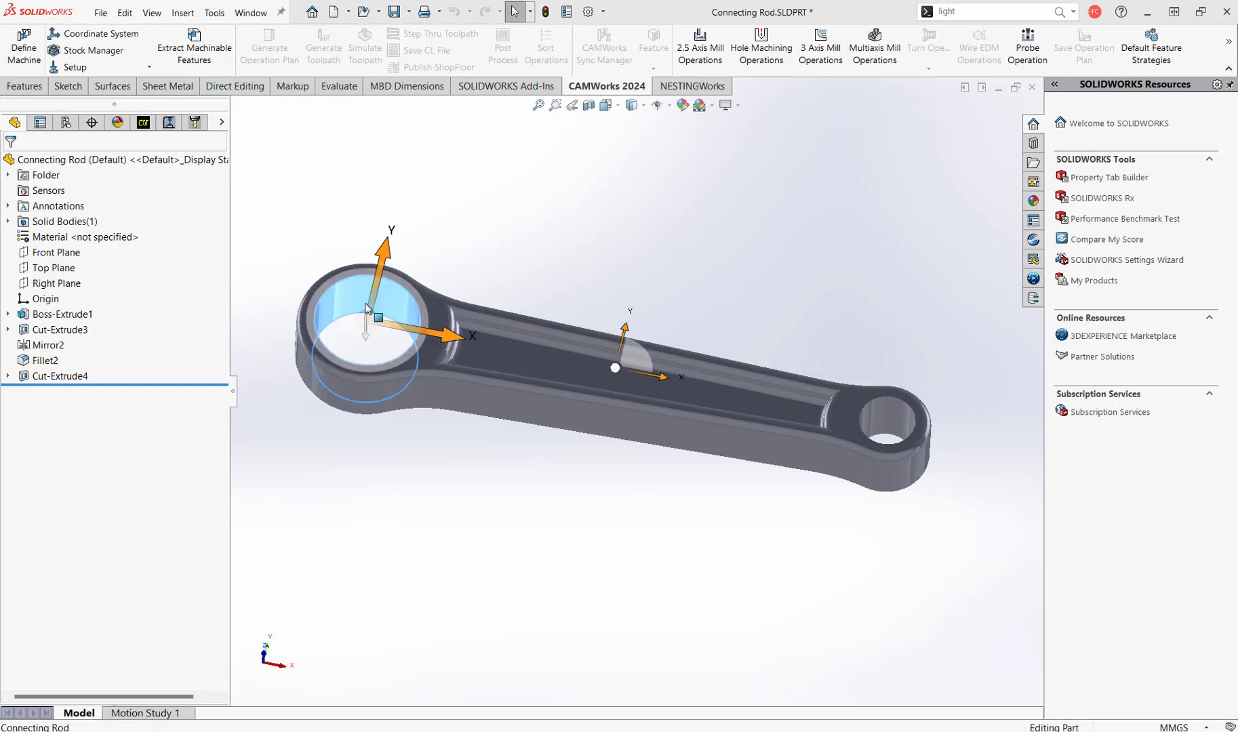
pyautogui.click(901, 421)
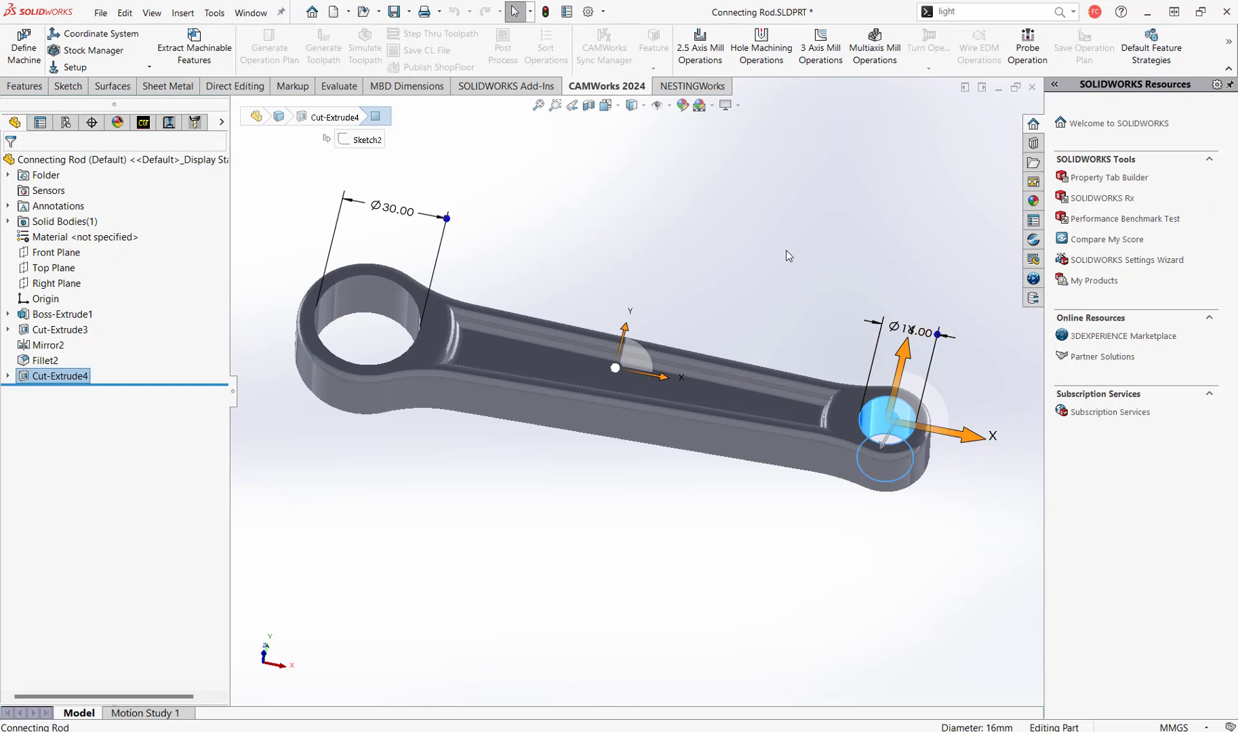
pyautogui.click(65, 122)
# Step: Alternate between the hole-free Stock and holed Default configurations, ending with Default active
pyautogui.doubleClick(94, 215)
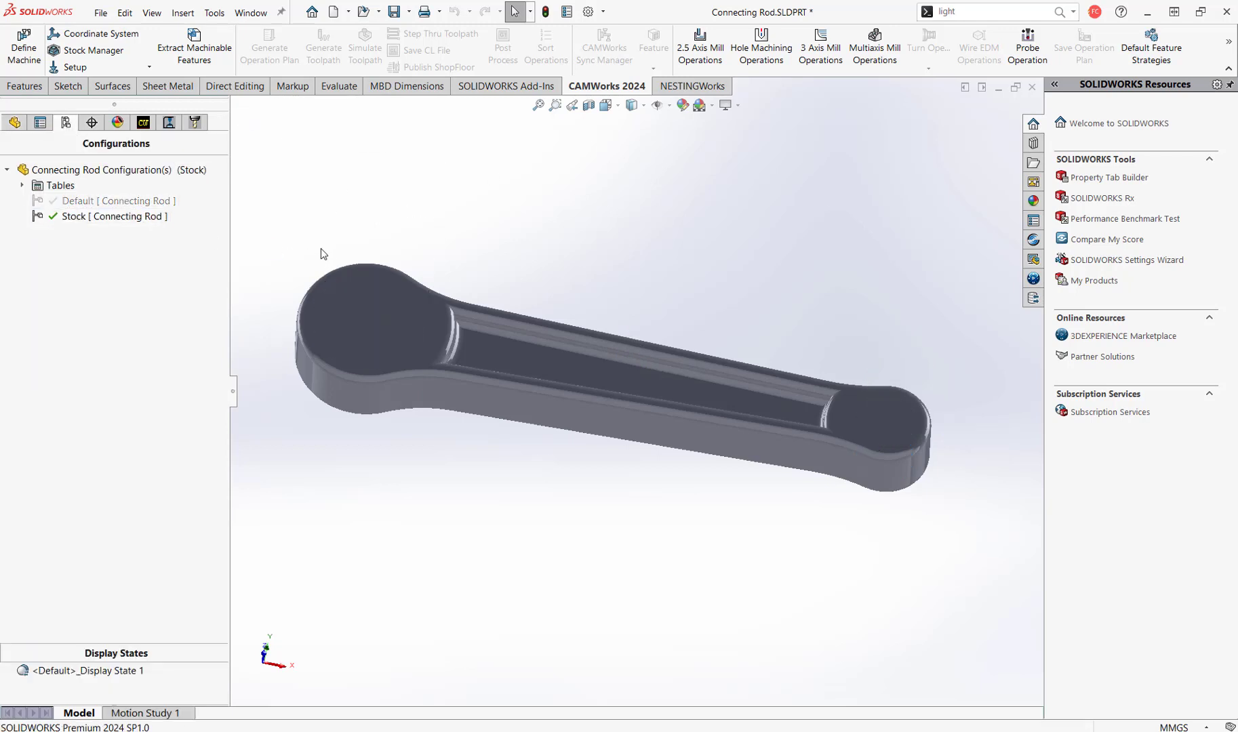
pyautogui.moveTo(743, 274); pyautogui.dragTo(612, 362, button='middle')
pyautogui.scroll(-2, 611, 362)
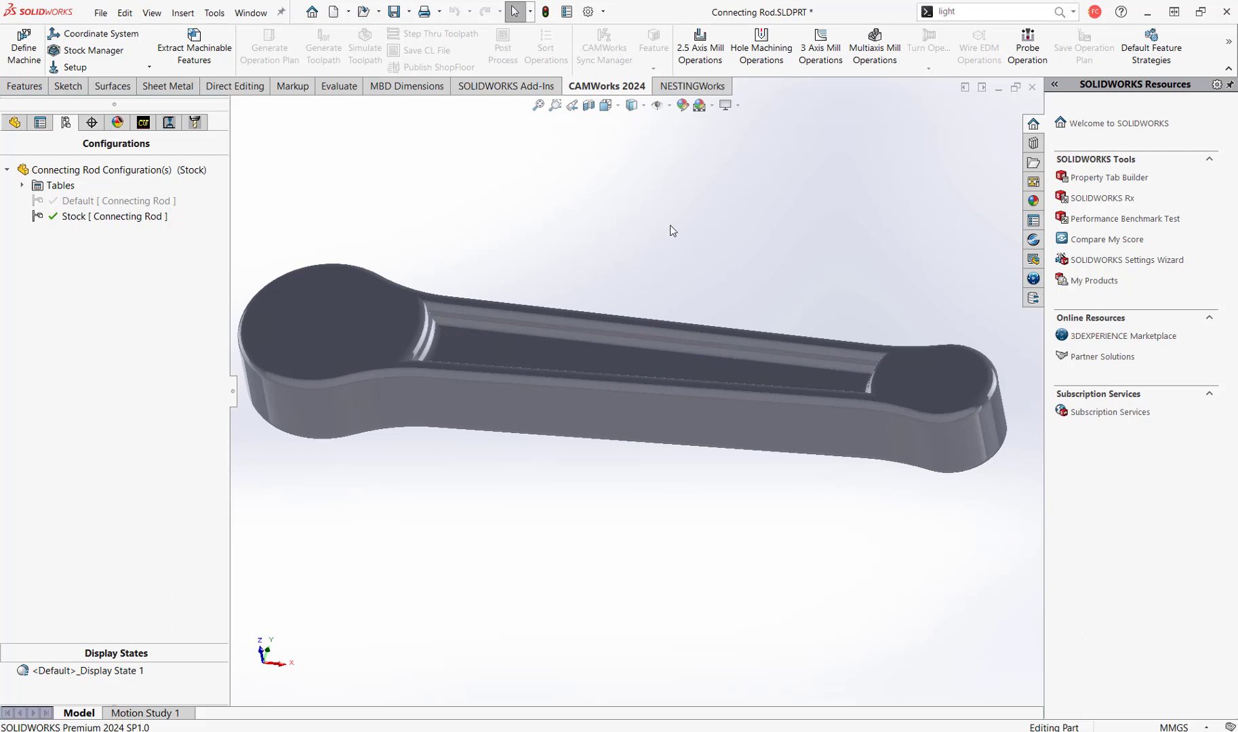
pyautogui.click(153, 216)
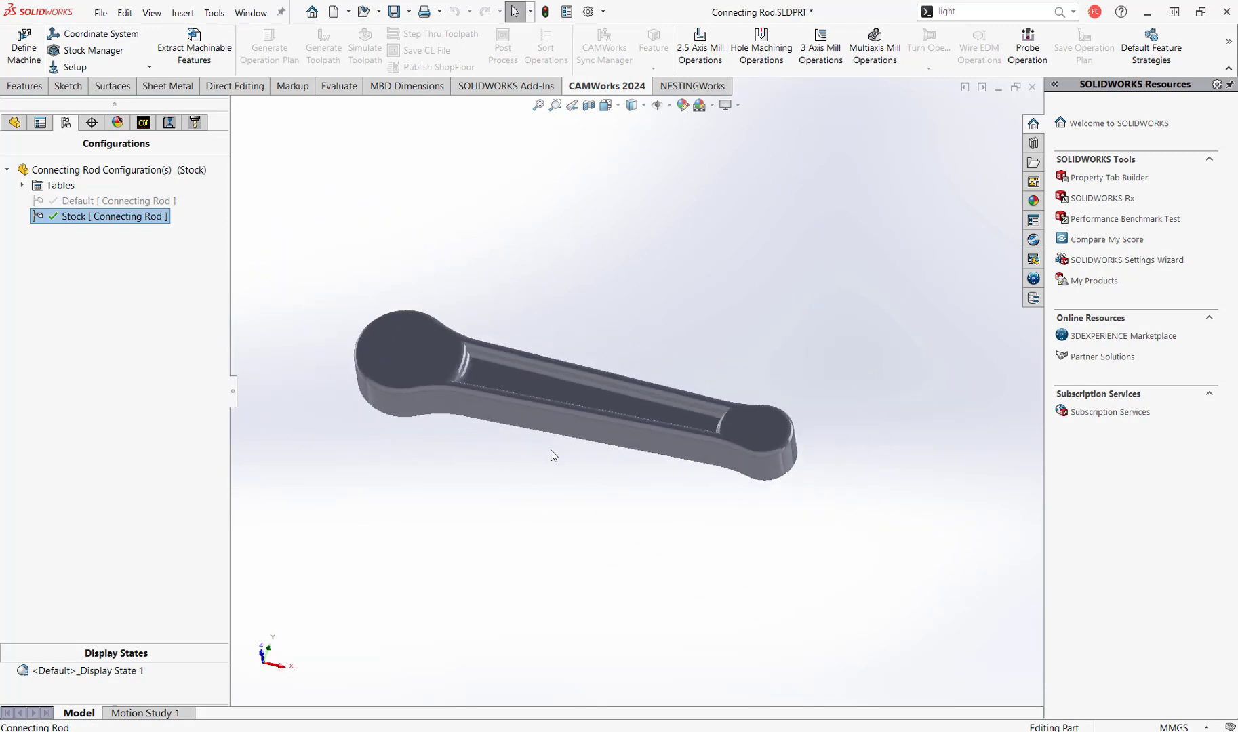
pyautogui.doubleClick(112, 201)
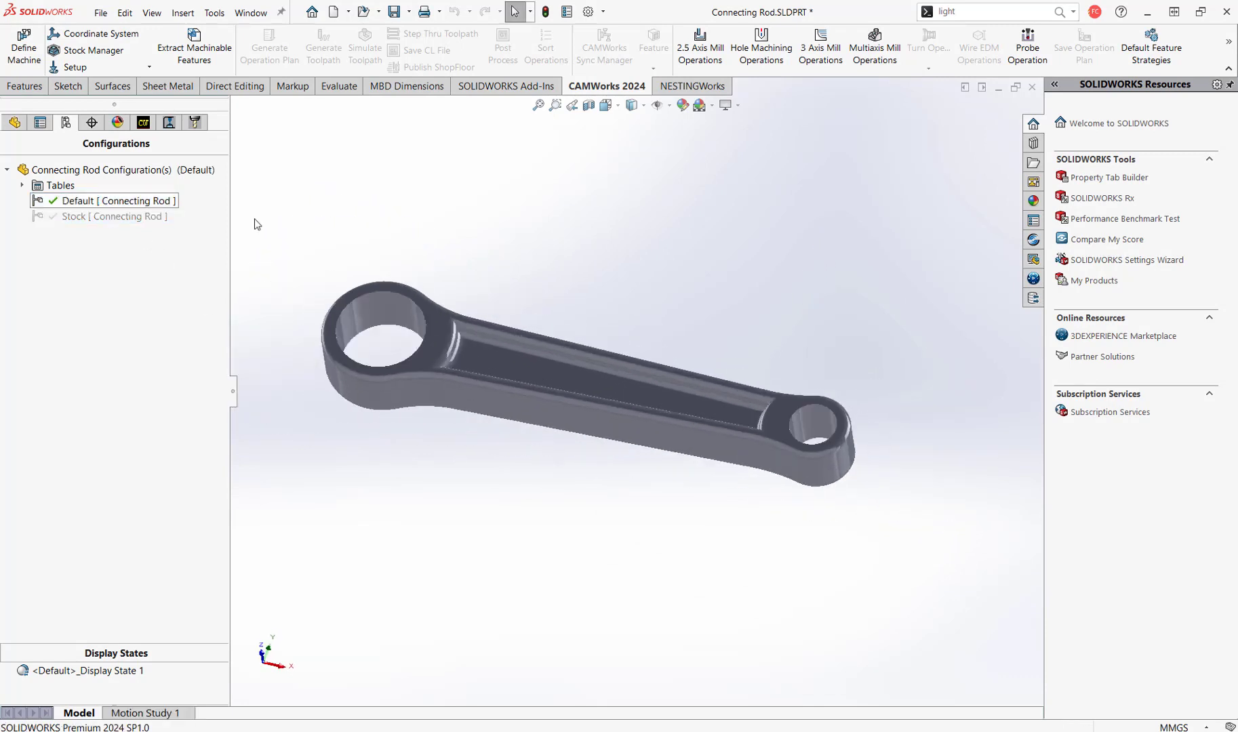
pyautogui.click(120, 222)
pyautogui.doubleClick(119, 219)
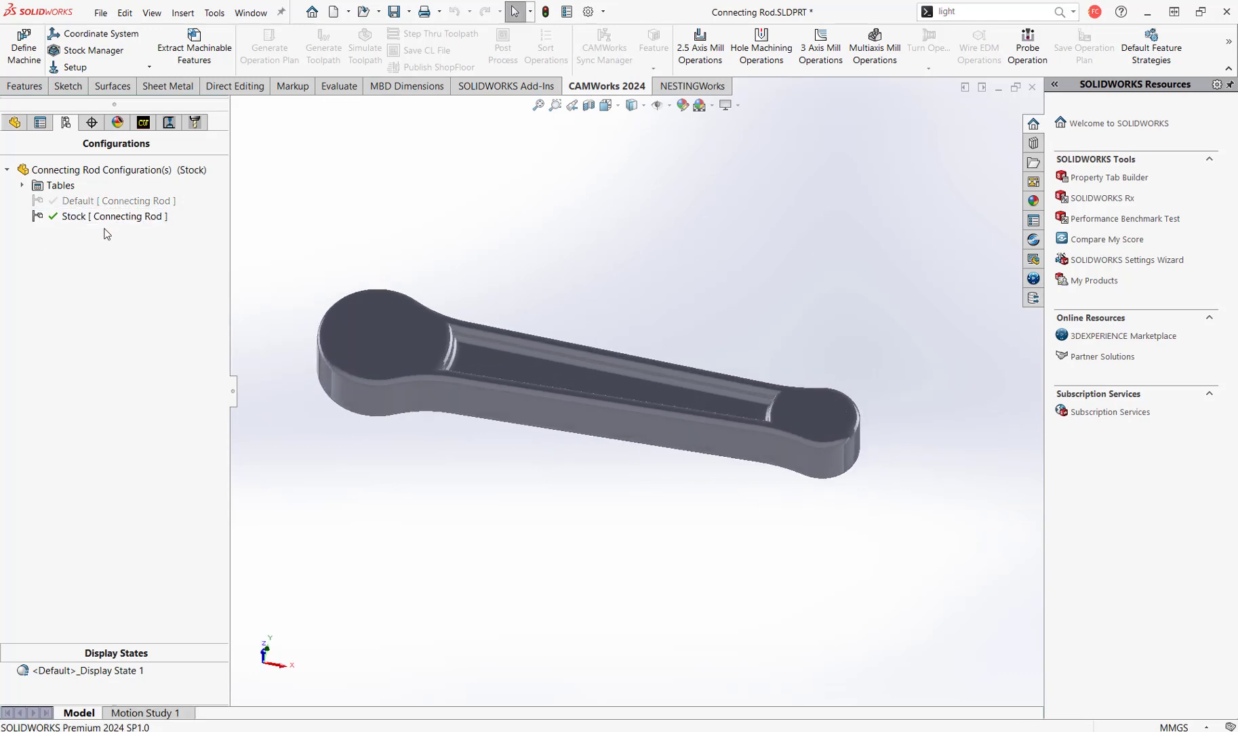
pyautogui.doubleClick(103, 202)
# Step: Delete the existing Stock configuration
pyautogui.rightClick(94, 215)
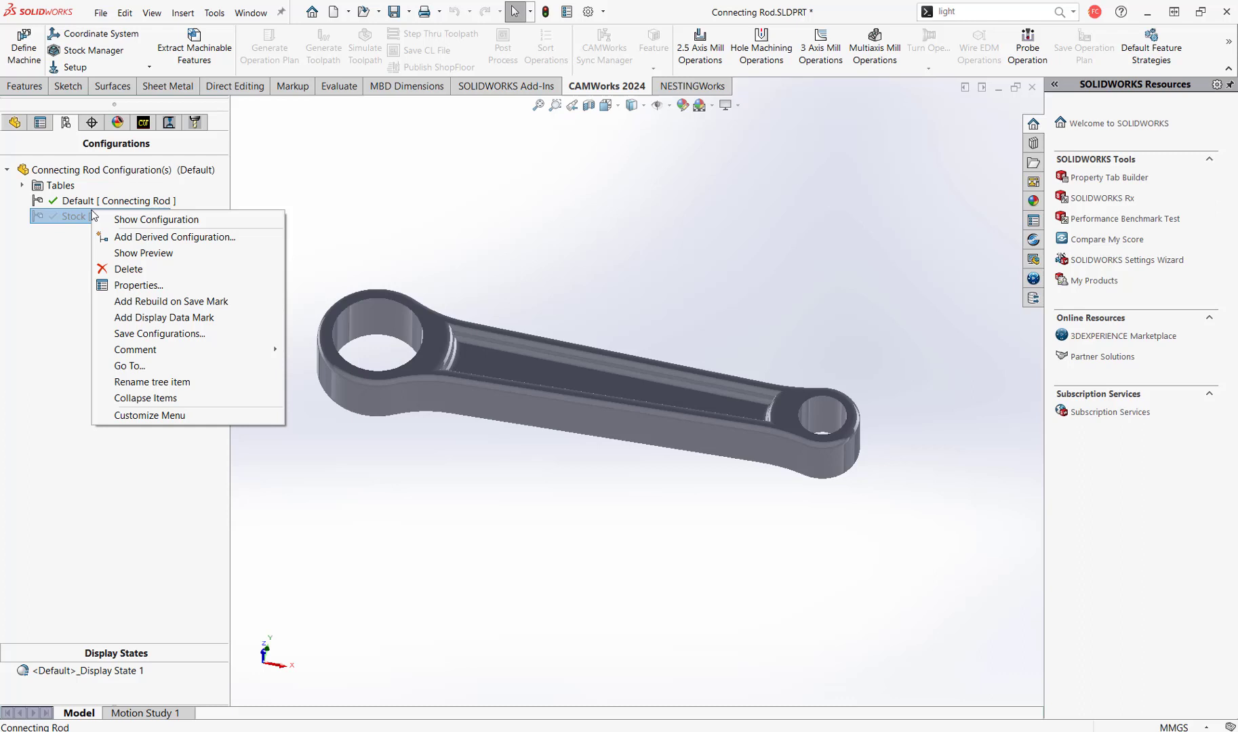
pyautogui.click(116, 269)
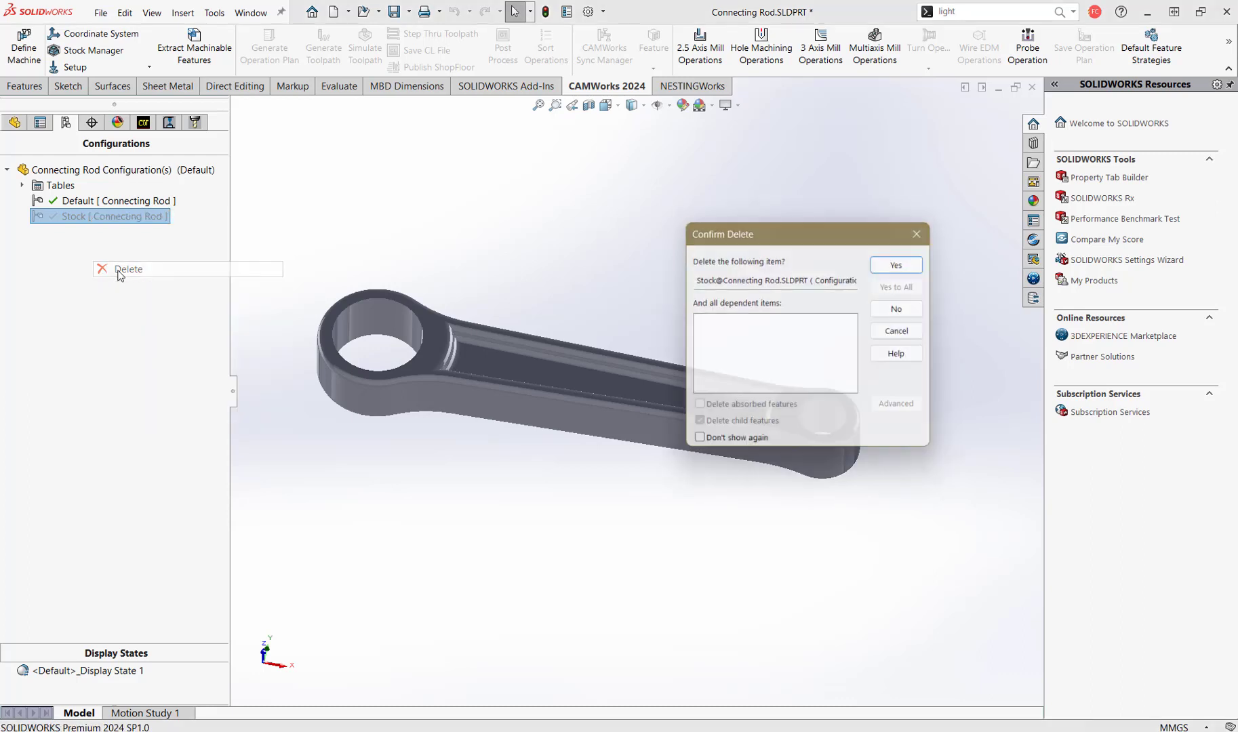
pyautogui.click(902, 256)
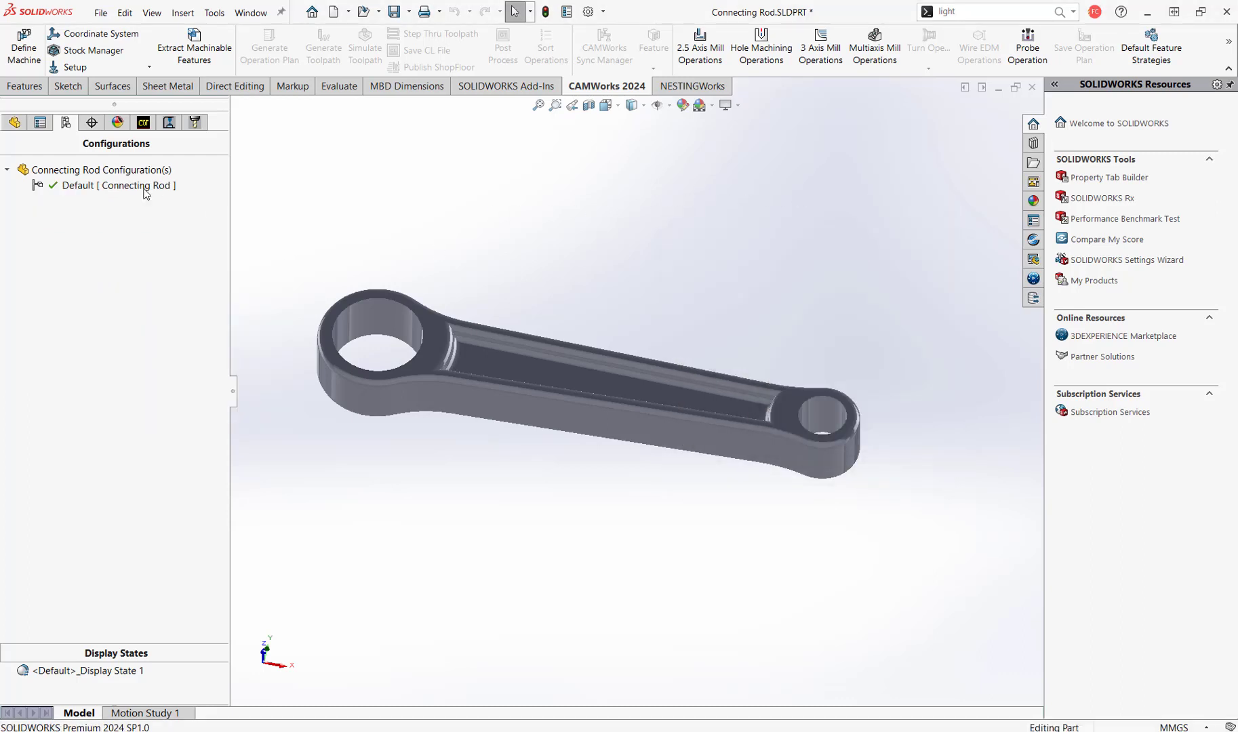
# Step: Add a new configuration named Stock to the Connecting Rod
pyautogui.rightClick(76, 175)
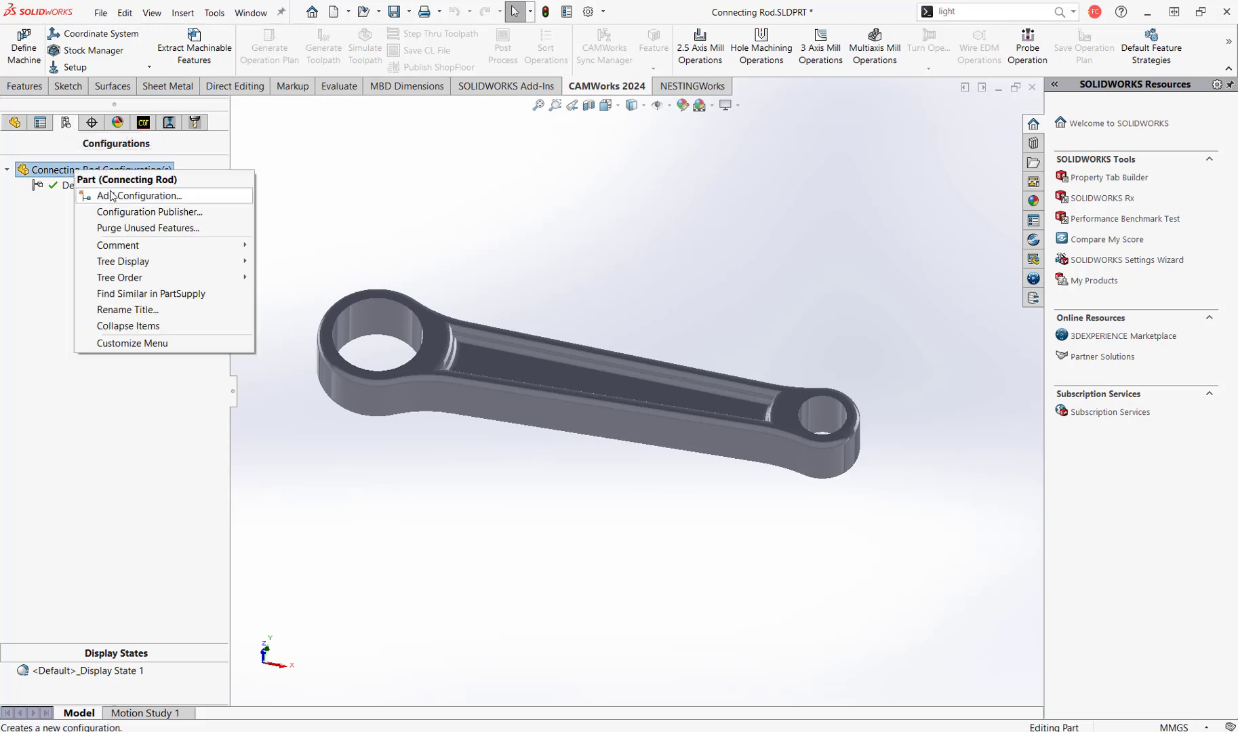
pyautogui.click(185, 201)
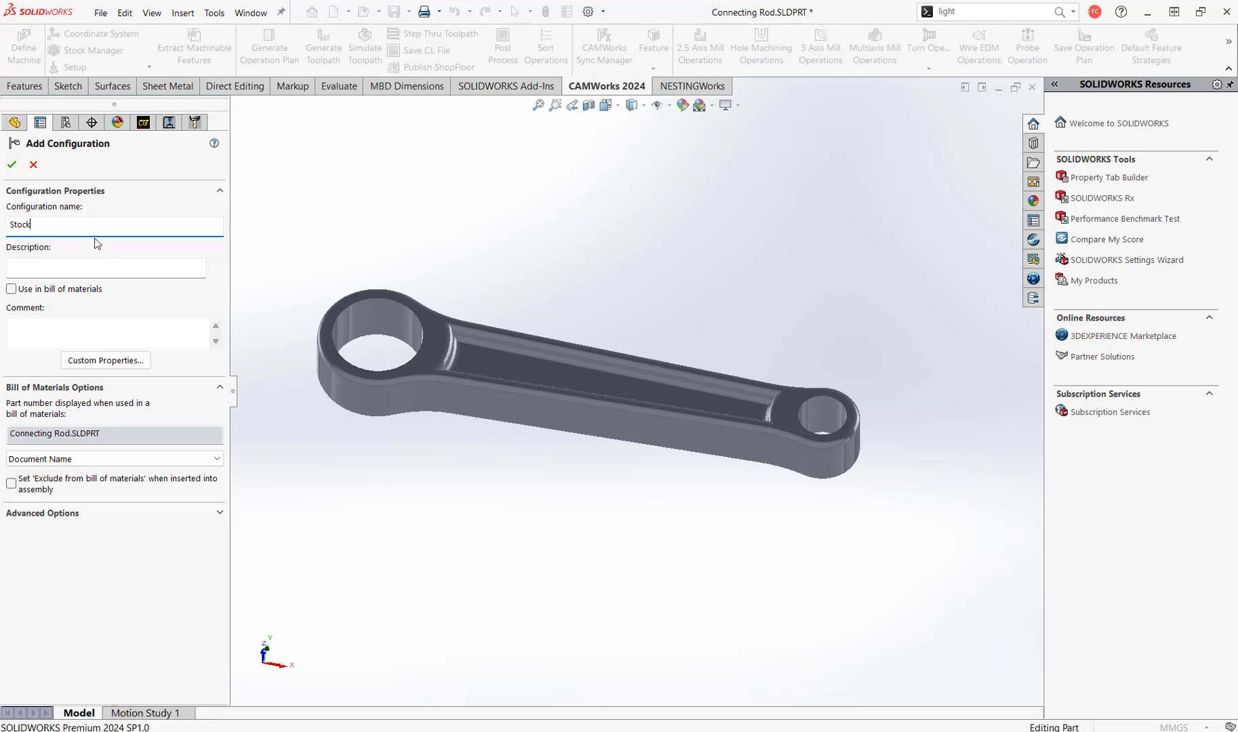
pyautogui.click(12, 164)
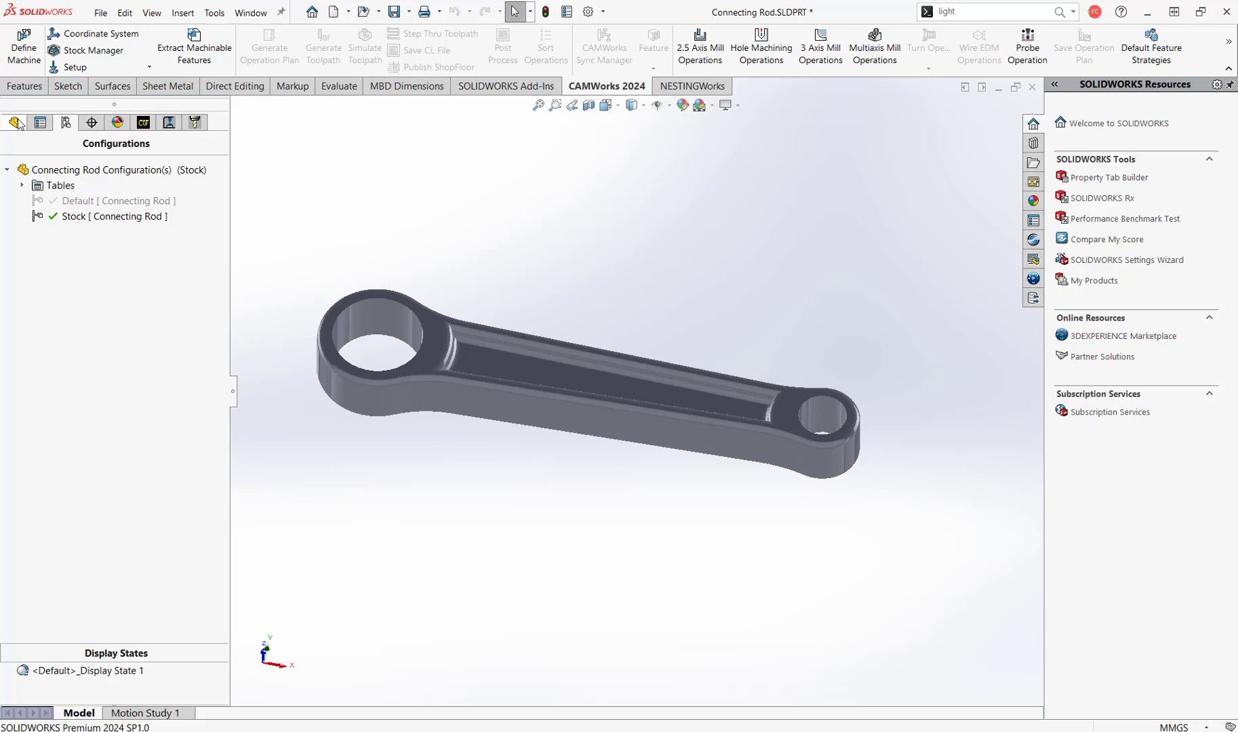
# Step: Suppress the Cut-Extrude4 bore-hole feature in the Stock configuration
pyautogui.click(16, 123)
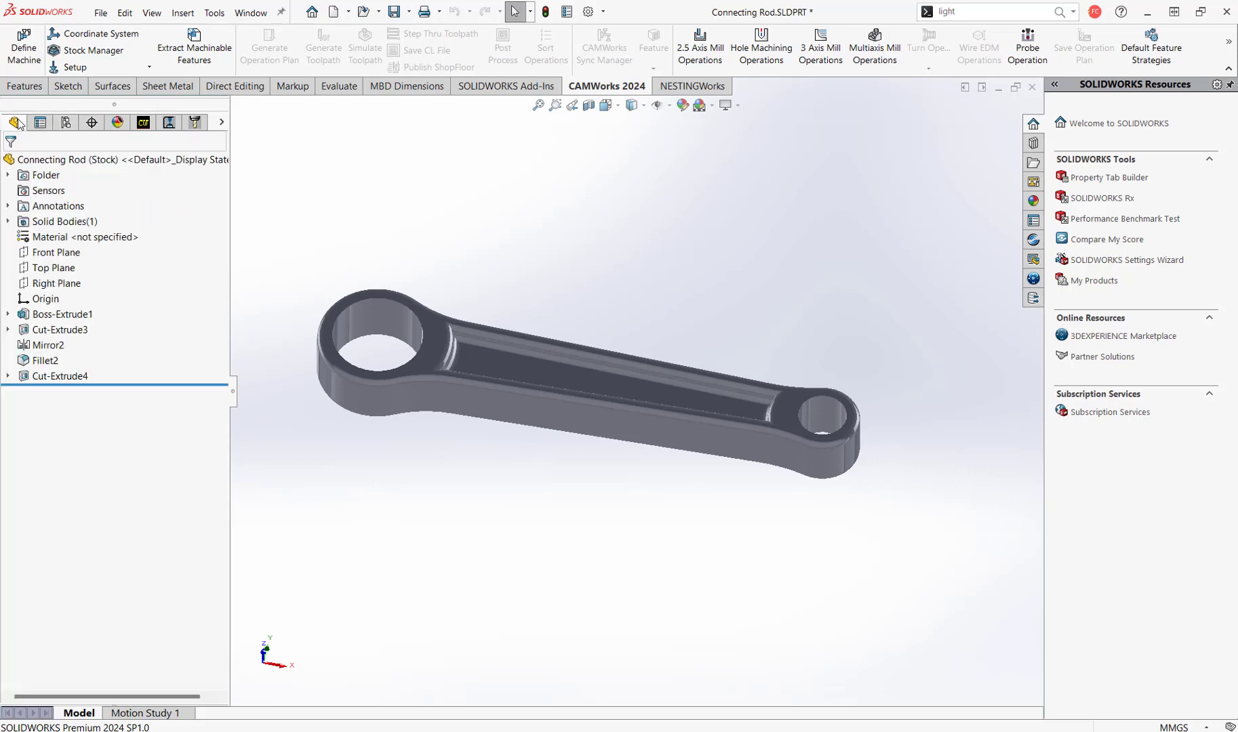
pyautogui.click(52, 377)
pyautogui.moveTo(732, 285)
pyautogui.mouseDown(button='middle')
pyautogui.moveTo(655, 390)
pyautogui.moveTo(689, 305)
pyautogui.mouseUp(button='middle')
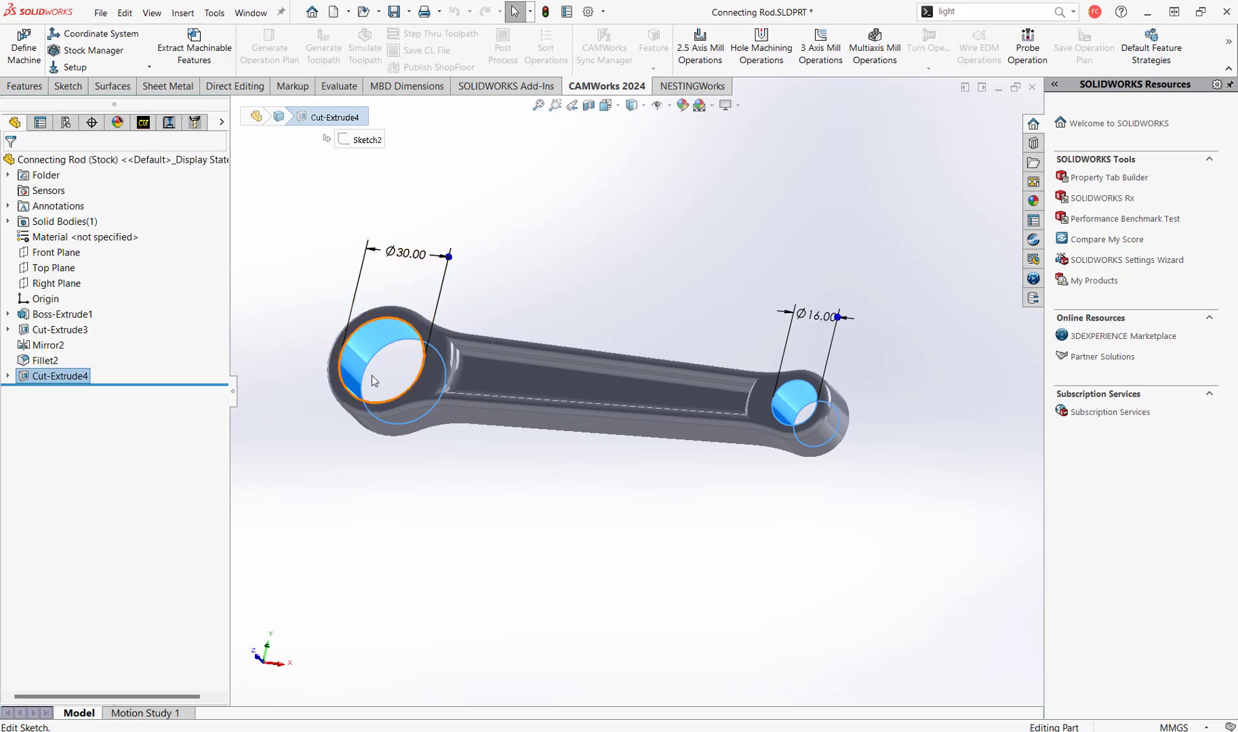
pyautogui.rightClick(79, 378)
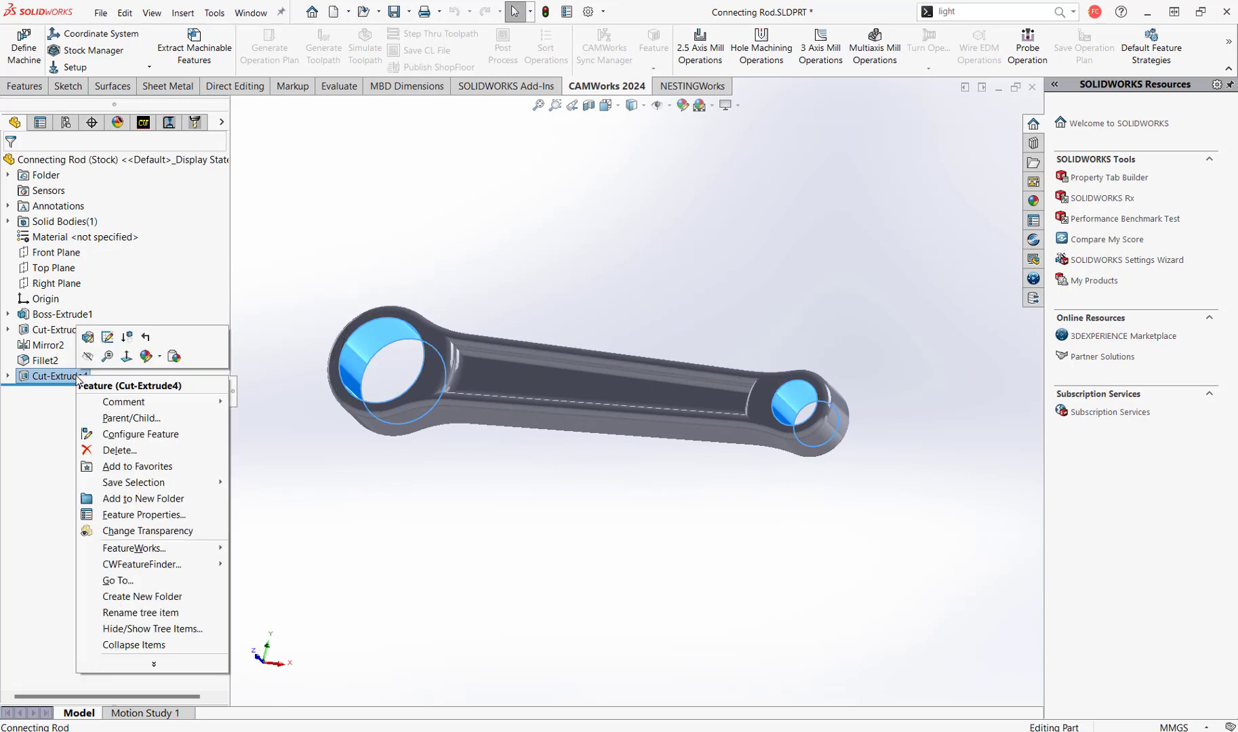
pyautogui.click(126, 341)
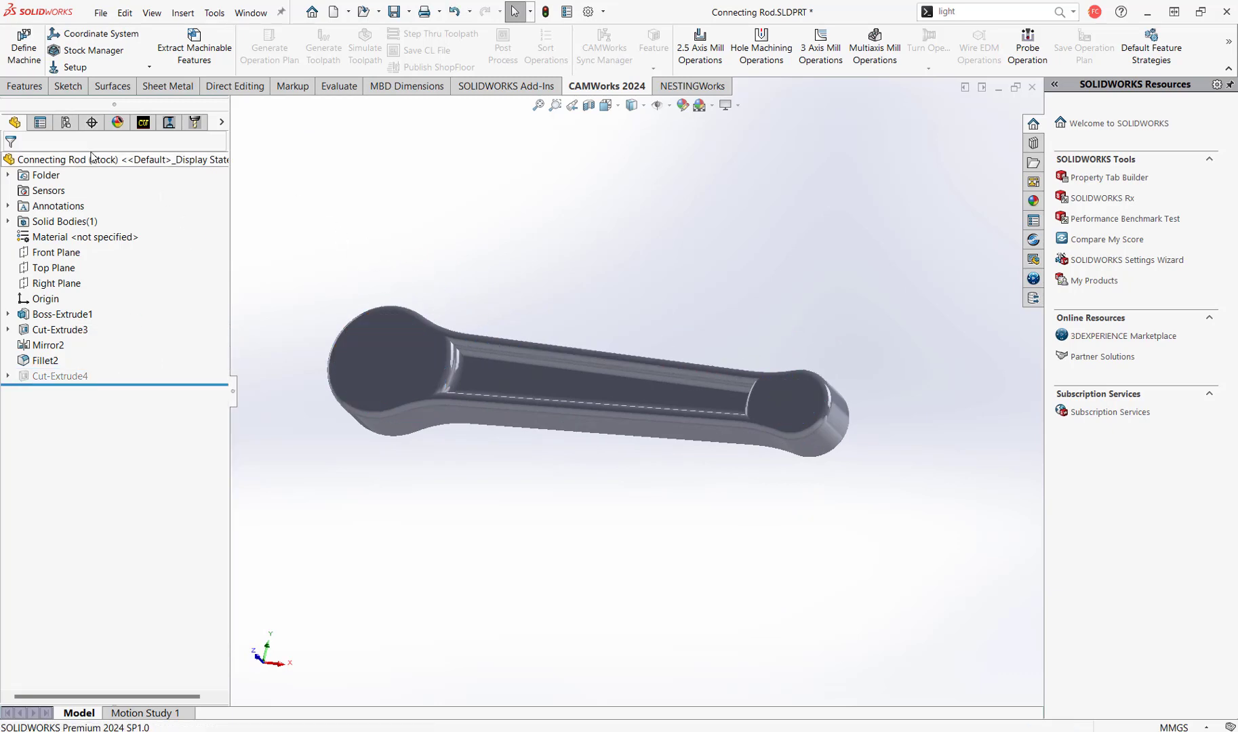
pyautogui.click(65, 123)
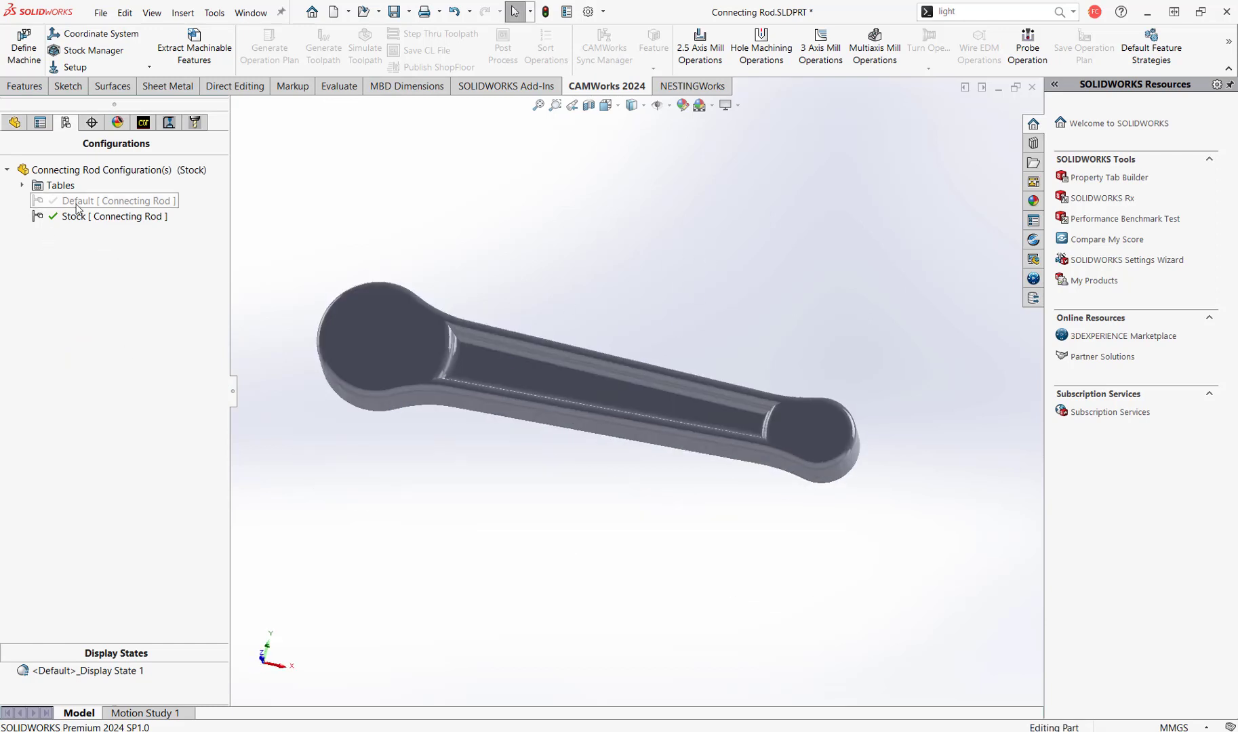
# Step: Toggle Default and Stock to confirm only Default has holes, finishing on Default
pyautogui.doubleClick(80, 202)
pyautogui.moveTo(588, 226); pyautogui.dragTo(574, 266, button='middle')
pyautogui.doubleClick(102, 217)
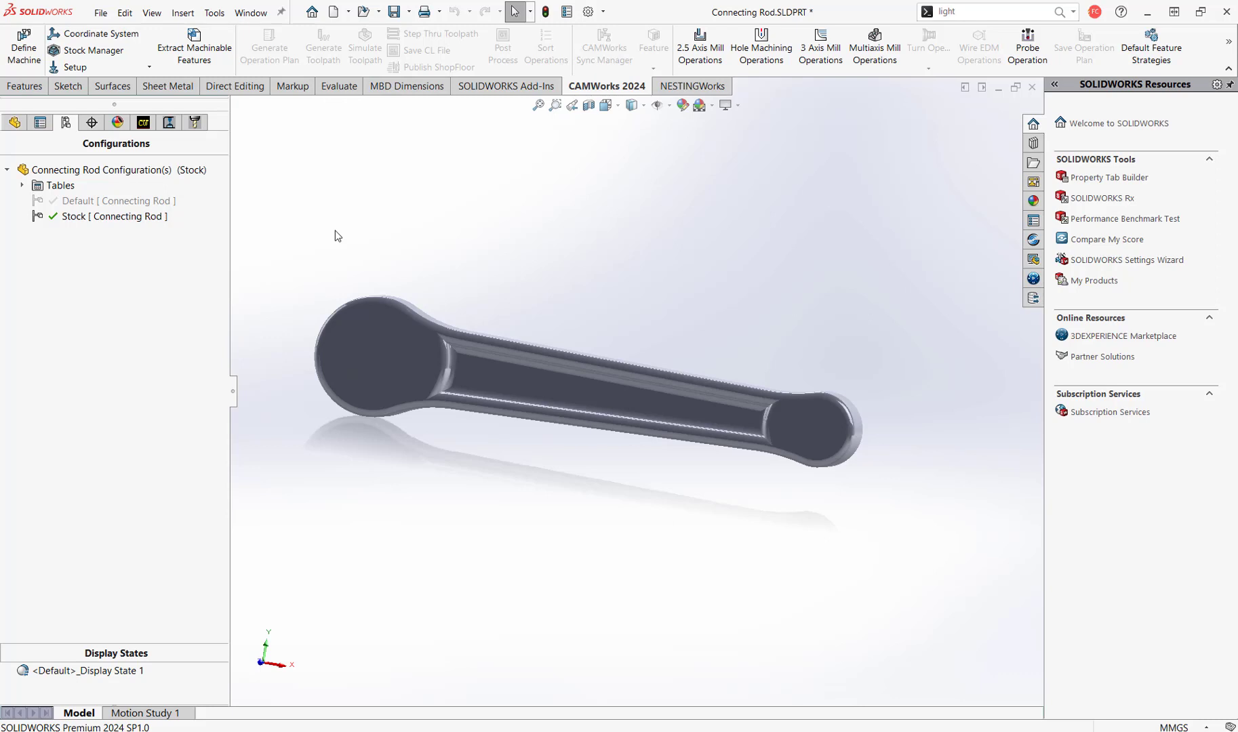
pyautogui.doubleClick(160, 201)
pyautogui.doubleClick(133, 216)
pyautogui.doubleClick(139, 202)
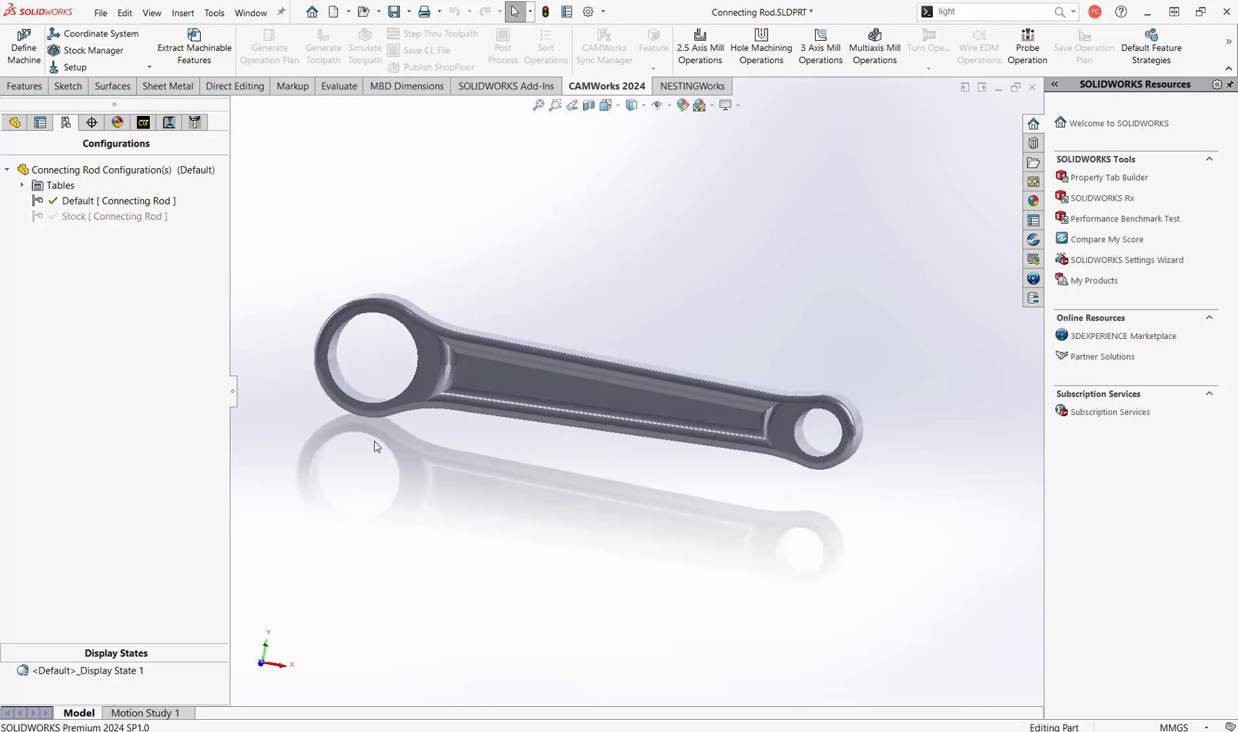
# Step: Show the CAMWorks tree and preview the Mill - Metric machine's 1018 stock around the rod
pyautogui.click(143, 123)
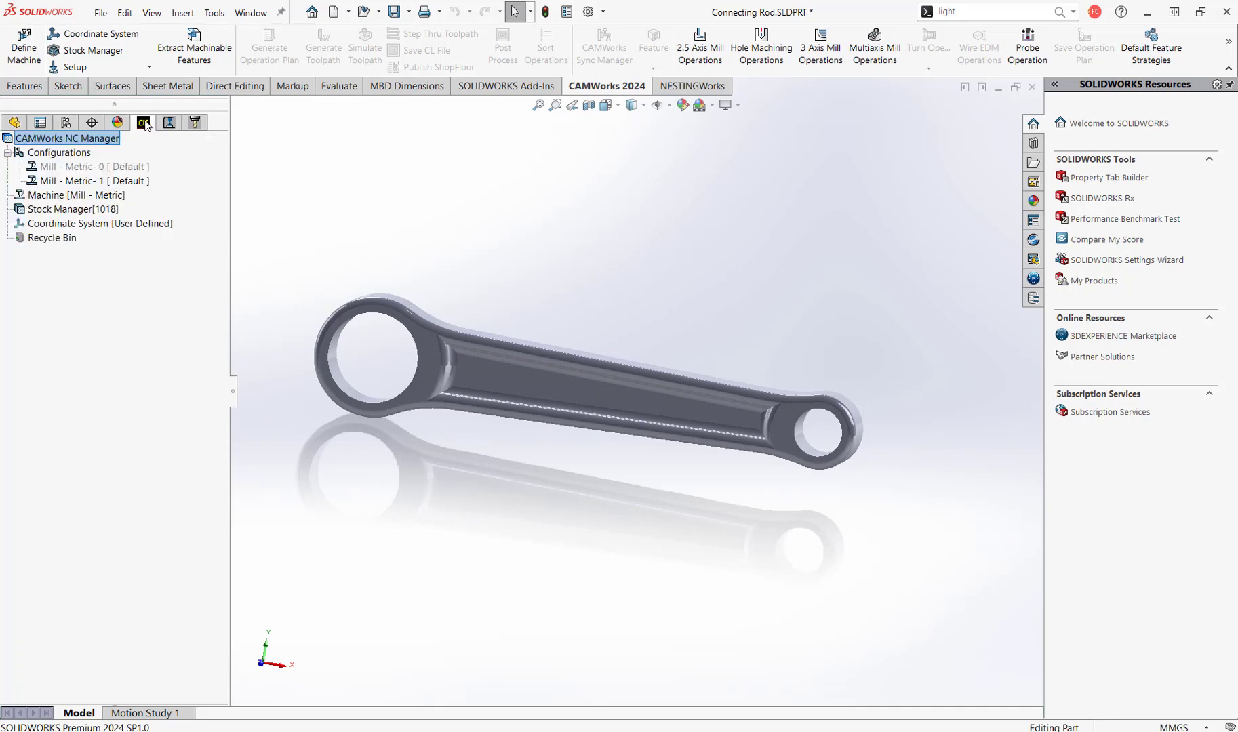
pyautogui.click(112, 196)
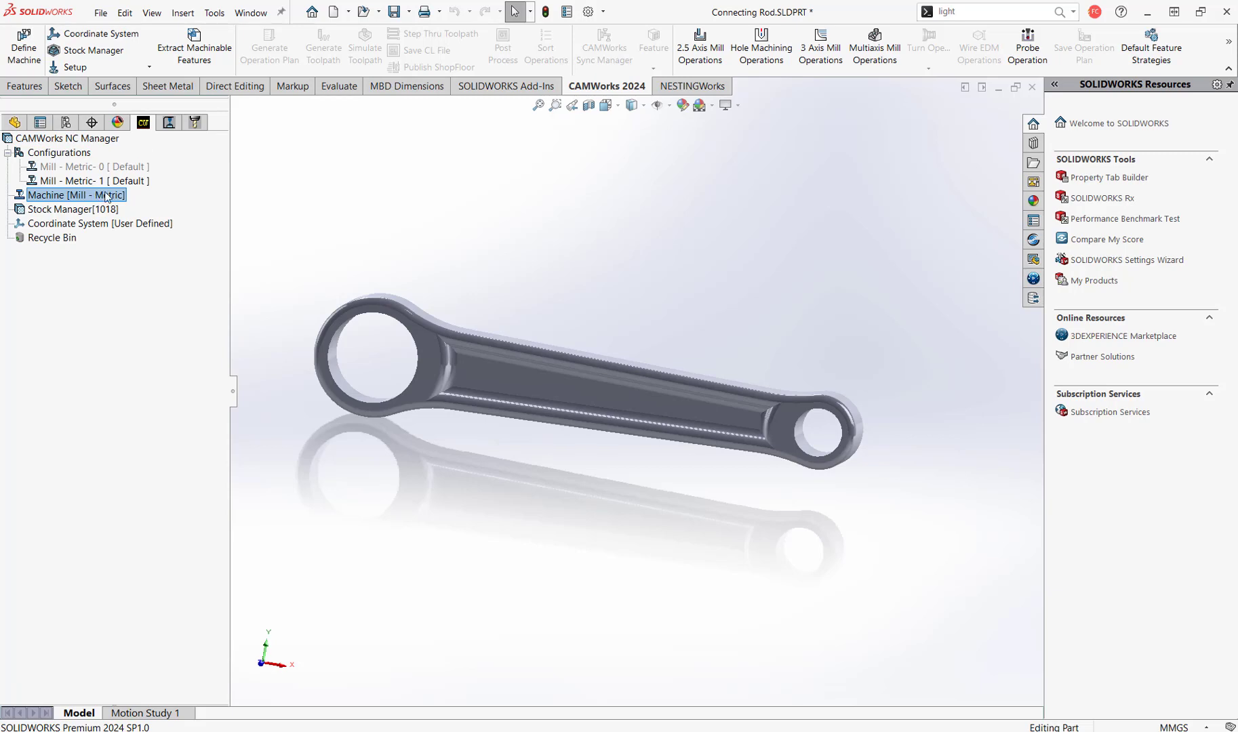
pyautogui.click(85, 210)
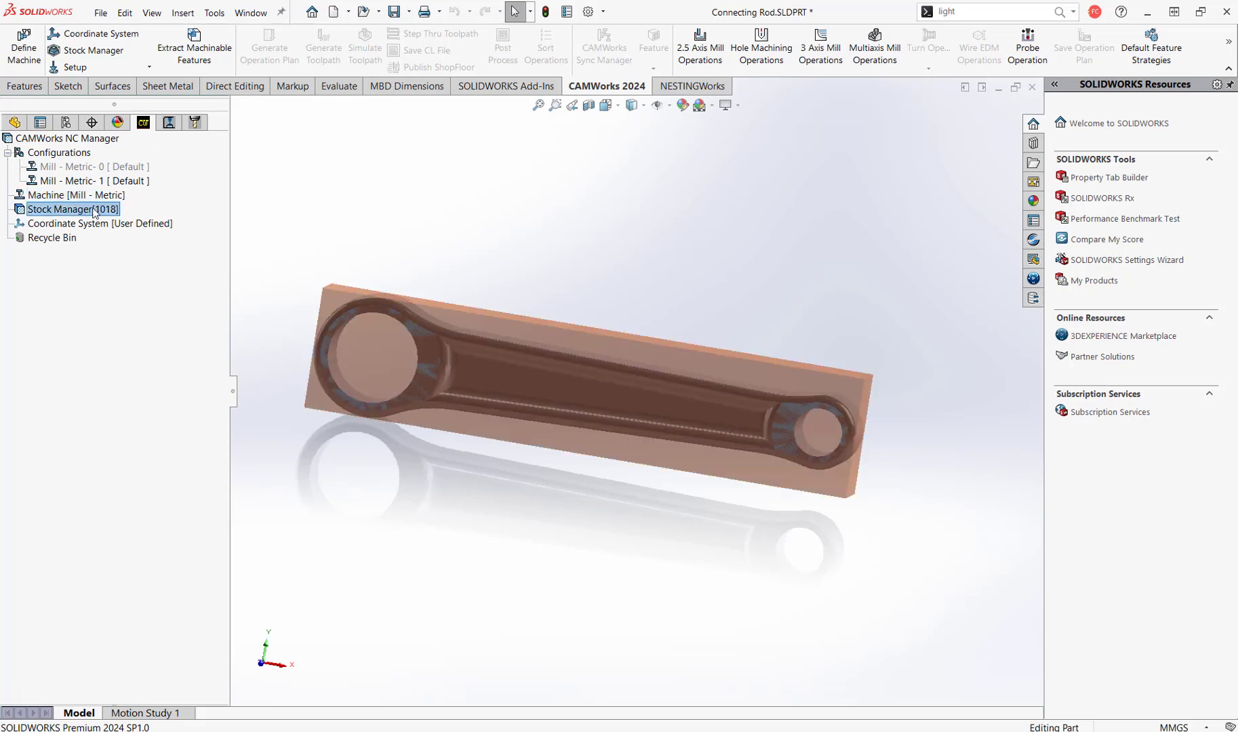
pyautogui.moveTo(671, 594); pyautogui.dragTo(665, 535, button='middle')
pyautogui.scroll(-2, 621, 439)
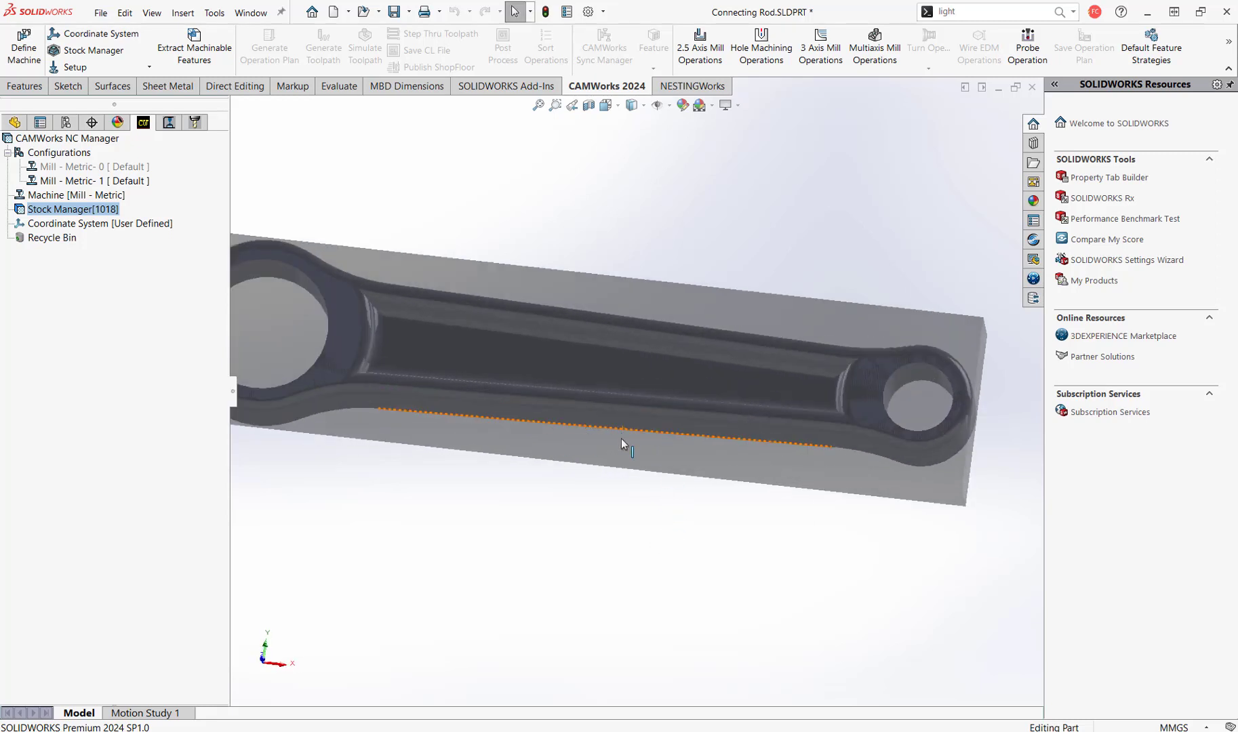
pyautogui.moveTo(621, 440); pyautogui.dragTo(609, 353, button='middle')
pyautogui.scroll(2, 613, 374)
pyautogui.rightClick(104, 210)
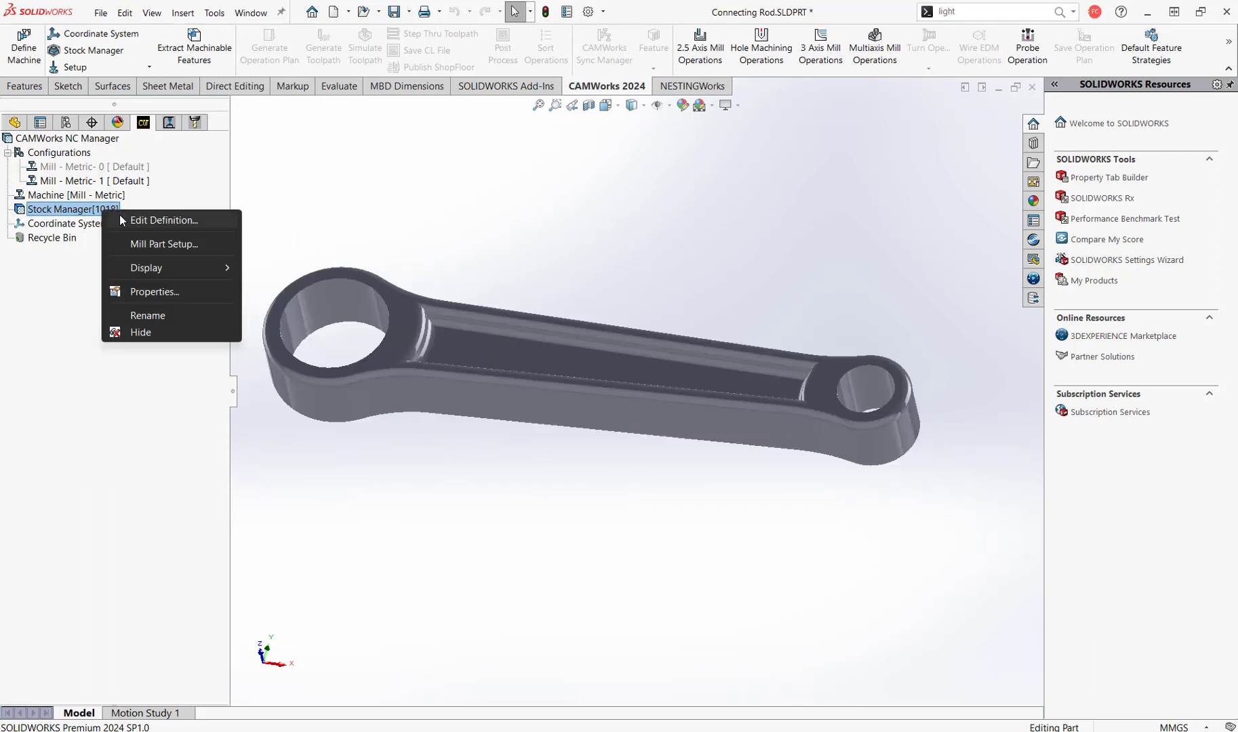
# Step: Set the stock type to SolidWorks part using the current part's Stock configuration
pyautogui.click(123, 220)
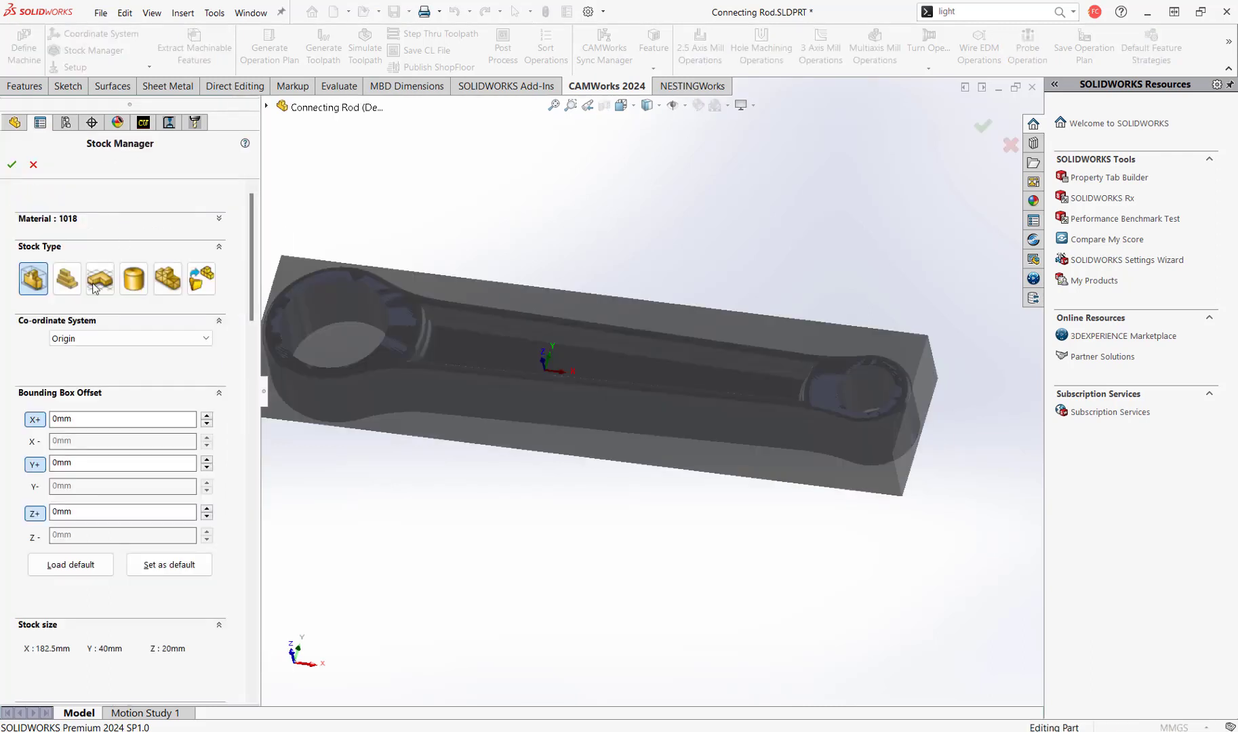
pyautogui.click(95, 224)
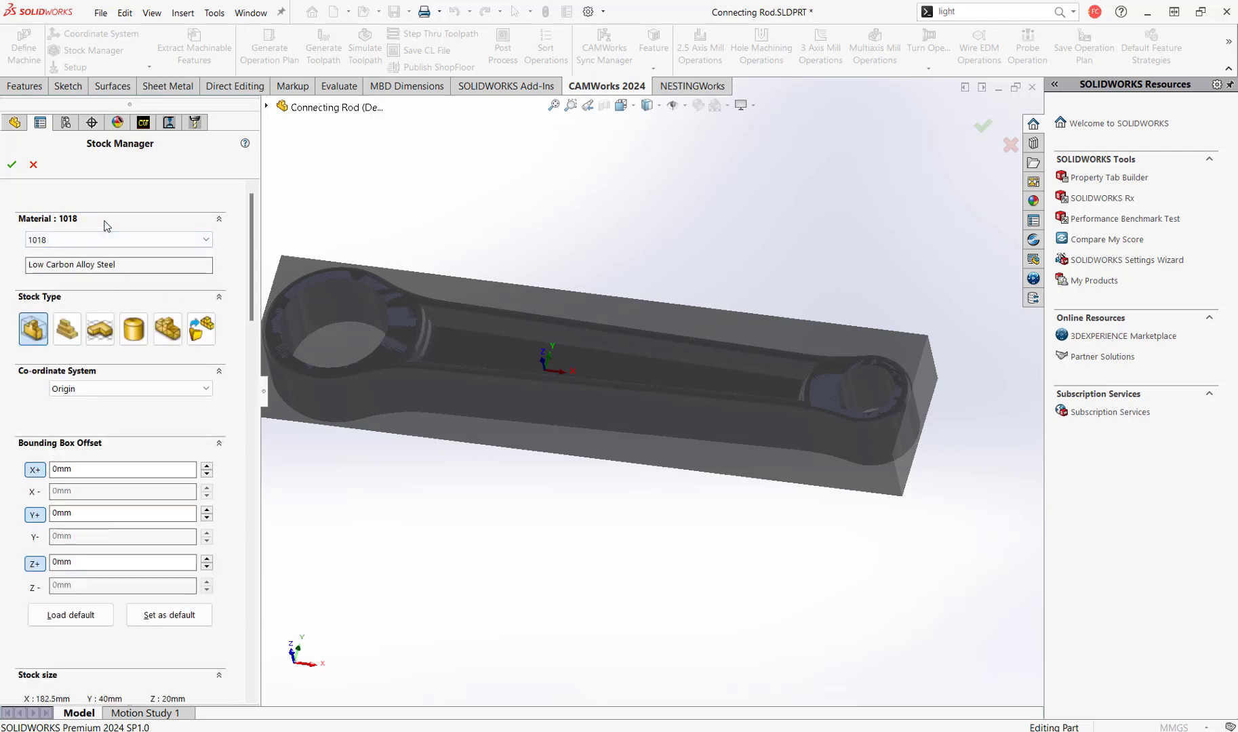
pyautogui.click(105, 224)
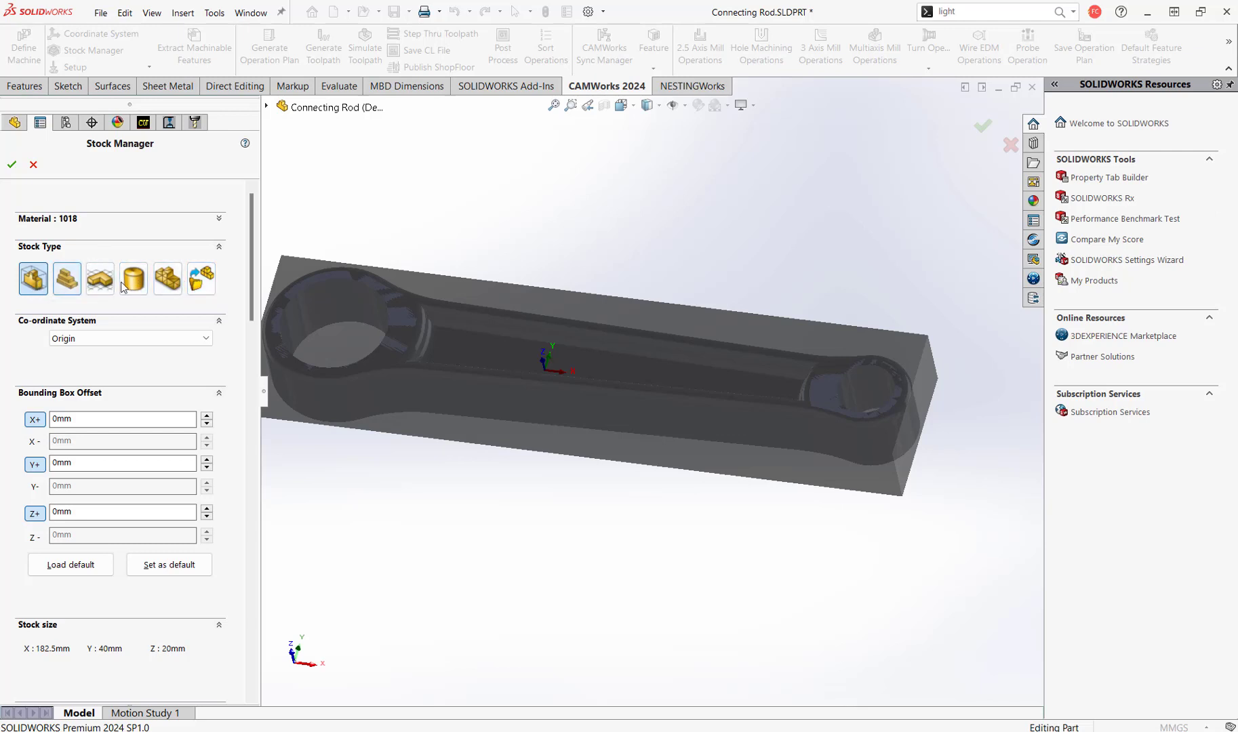
pyautogui.click(207, 288)
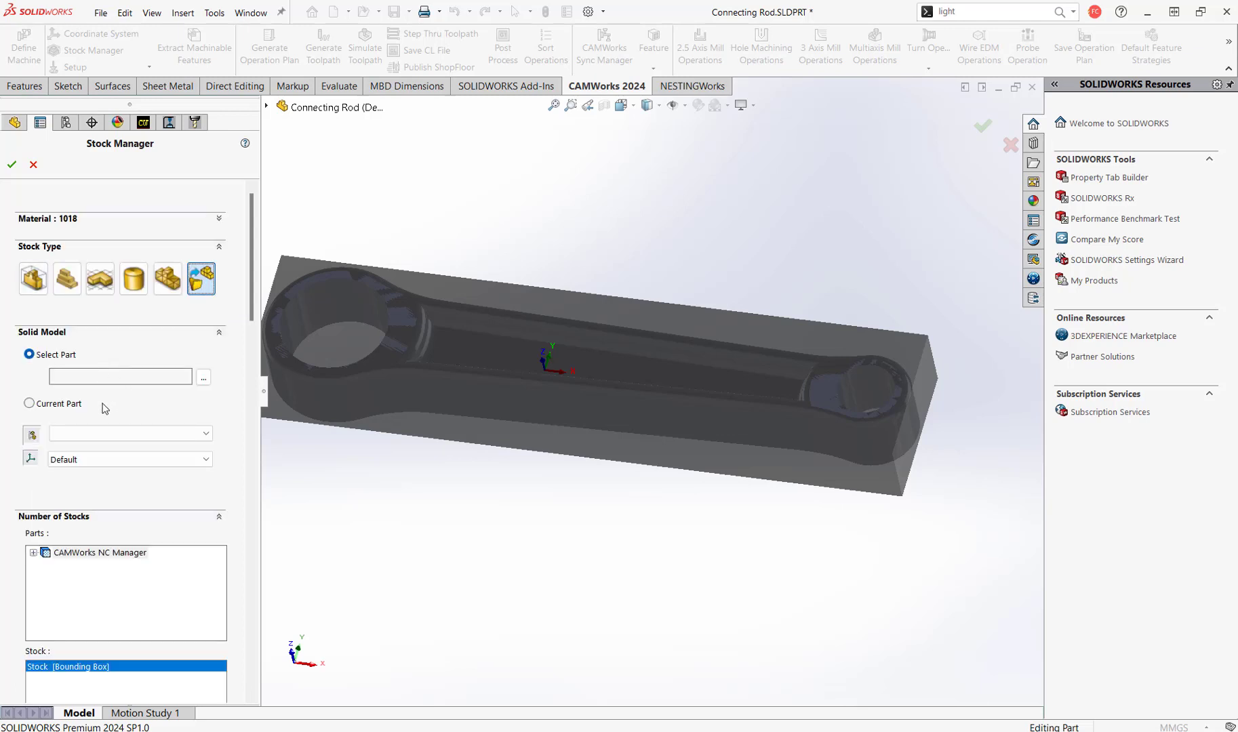
pyautogui.click(66, 407)
pyautogui.click(106, 433)
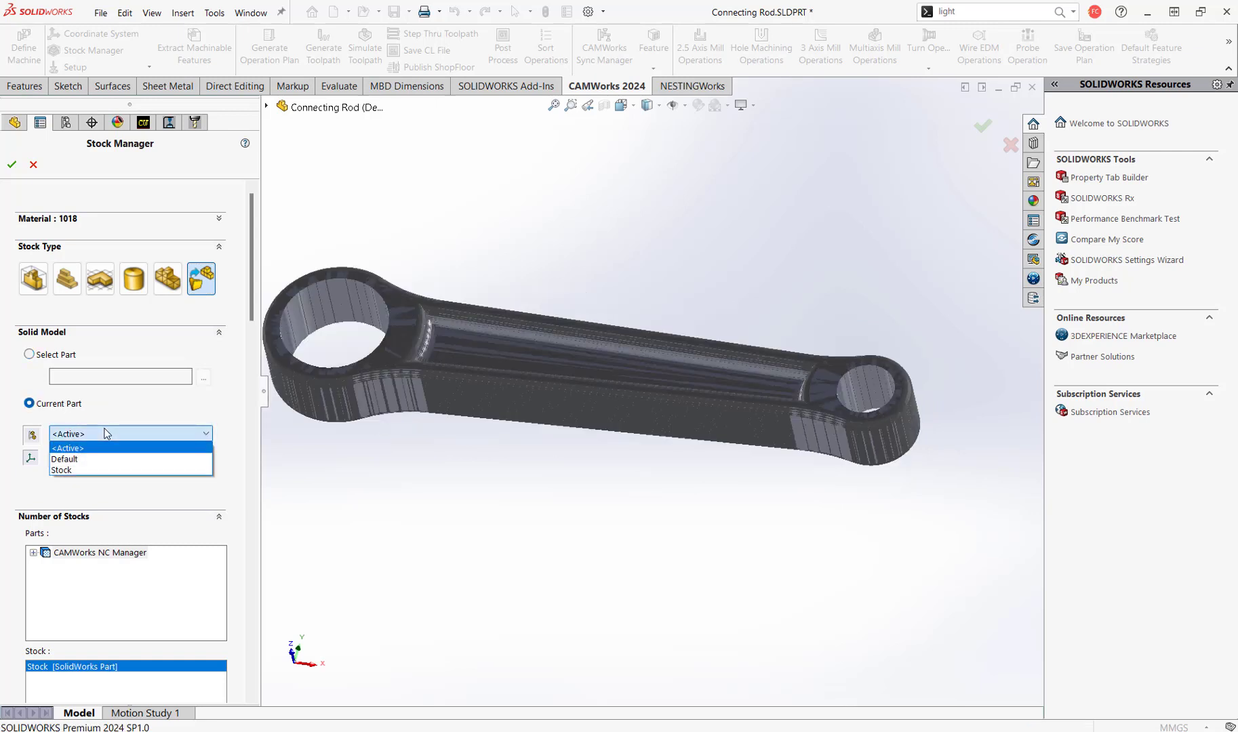
pyautogui.click(97, 470)
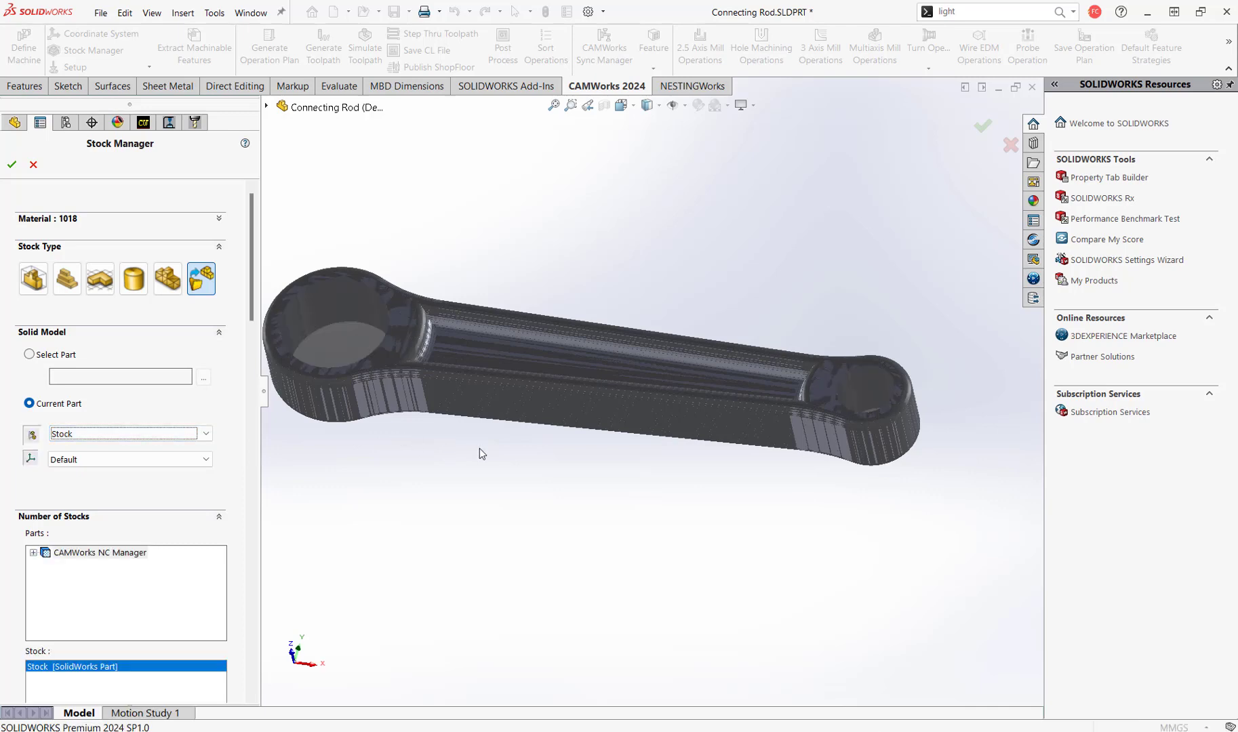
pyautogui.moveTo(500, 421); pyautogui.dragTo(564, 353, button='middle')
pyautogui.press('f')
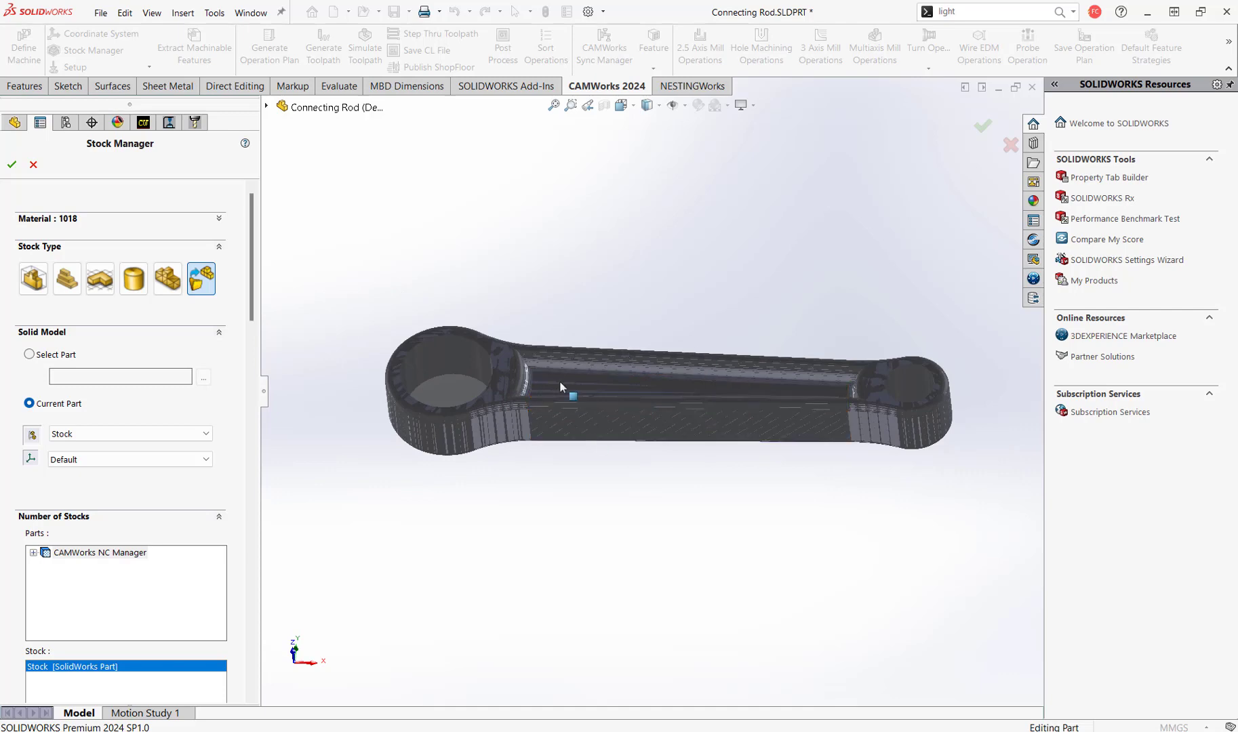
# Step: Accept the part-based stock and rebuild the CAM items
pyautogui.click(11, 164)
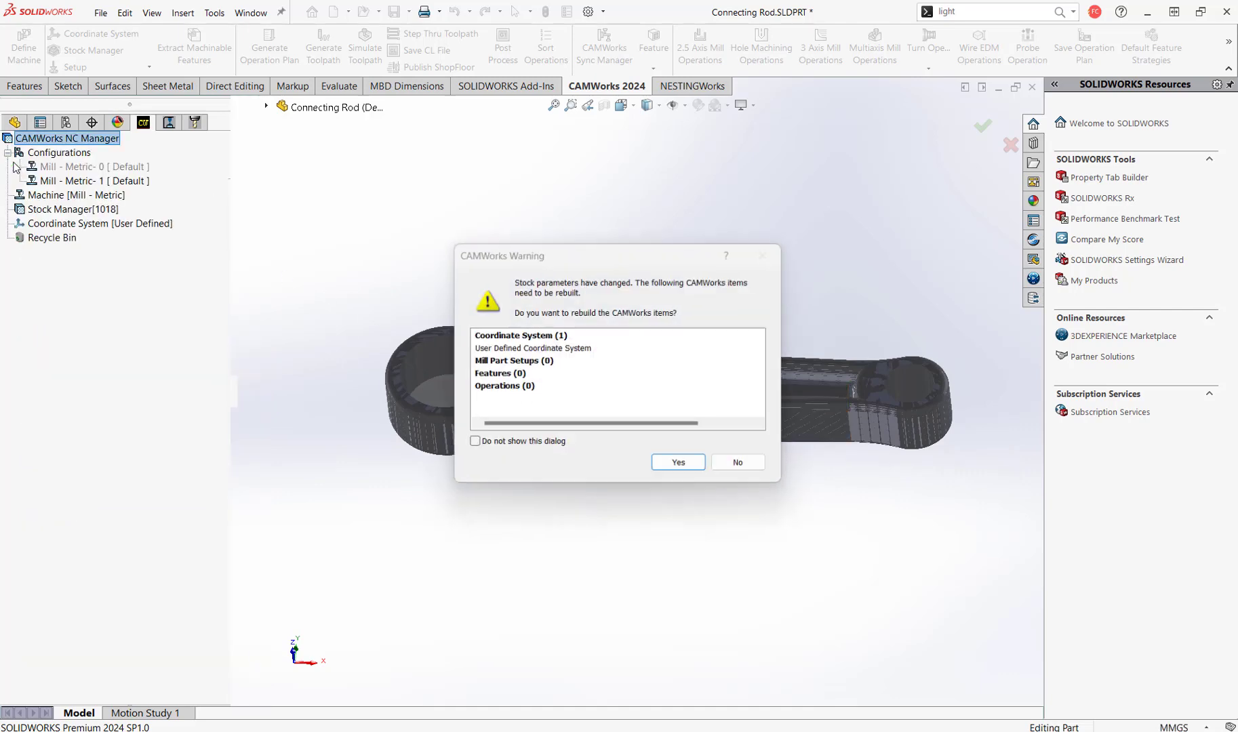
pyautogui.click(677, 465)
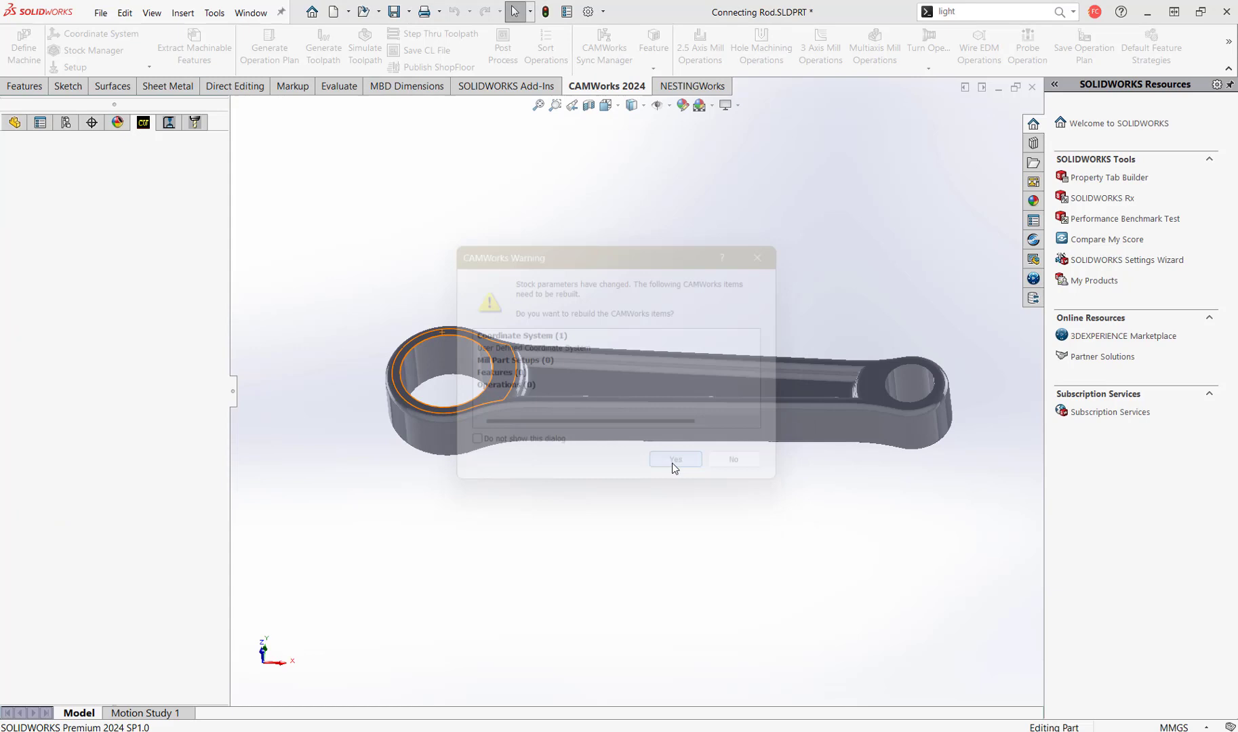
pyautogui.click(90, 212)
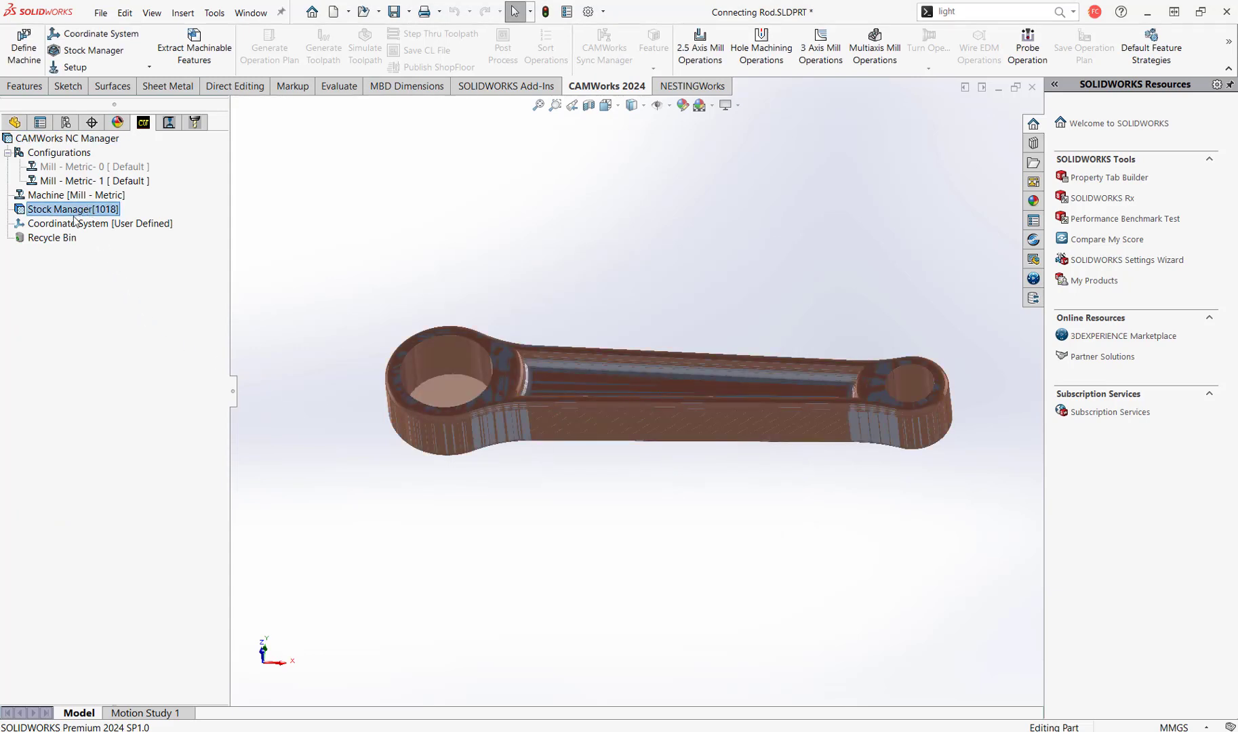
# Step: Keep the user-defined coordinate system origin at the stock bounding box vertex
pyautogui.click(79, 225)
pyautogui.rightClick(78, 227)
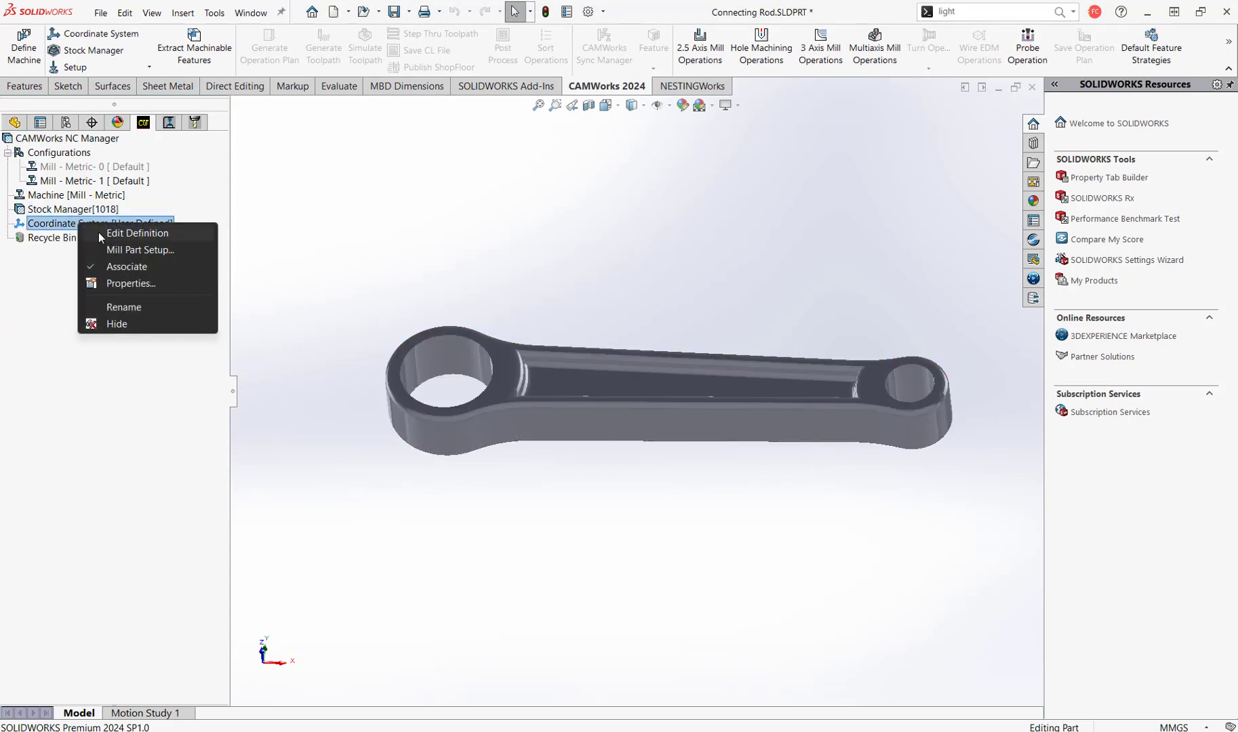
pyautogui.click(99, 233)
pyautogui.moveTo(462, 320); pyautogui.dragTo(469, 434, button='middle')
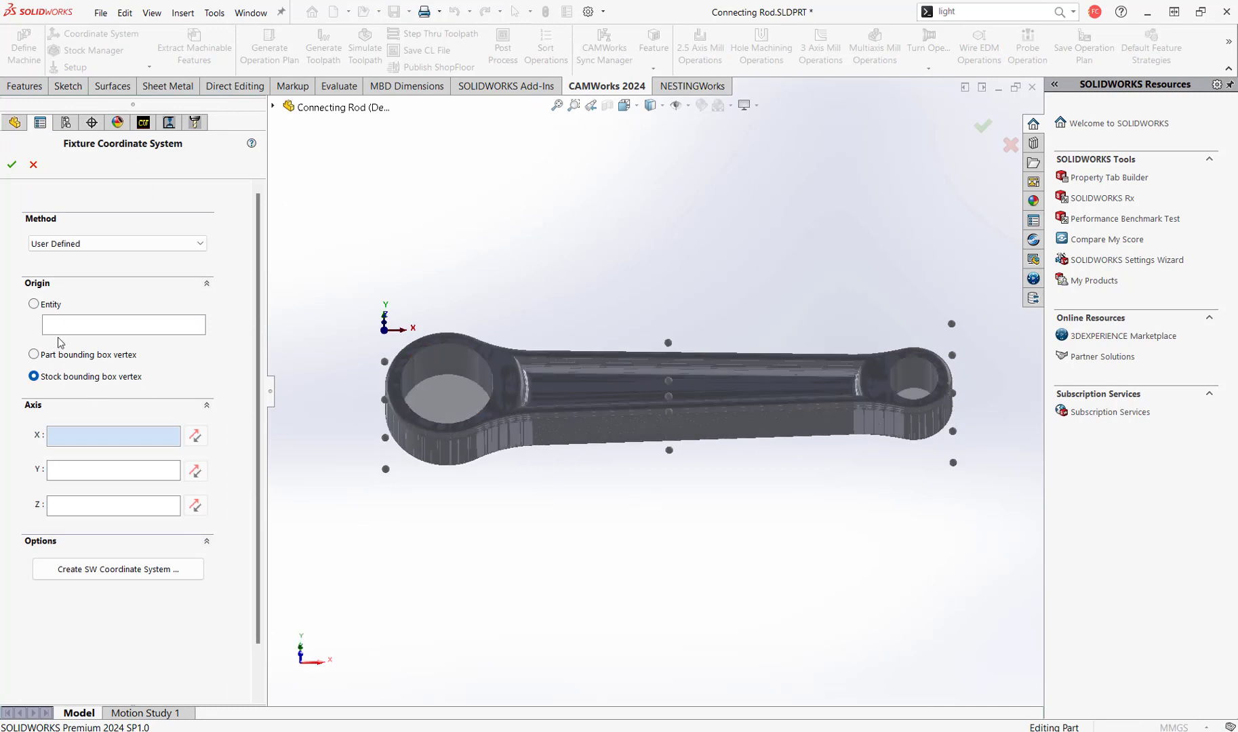
pyautogui.click(67, 378)
pyautogui.moveTo(414, 373); pyautogui.dragTo(865, 378, button='middle')
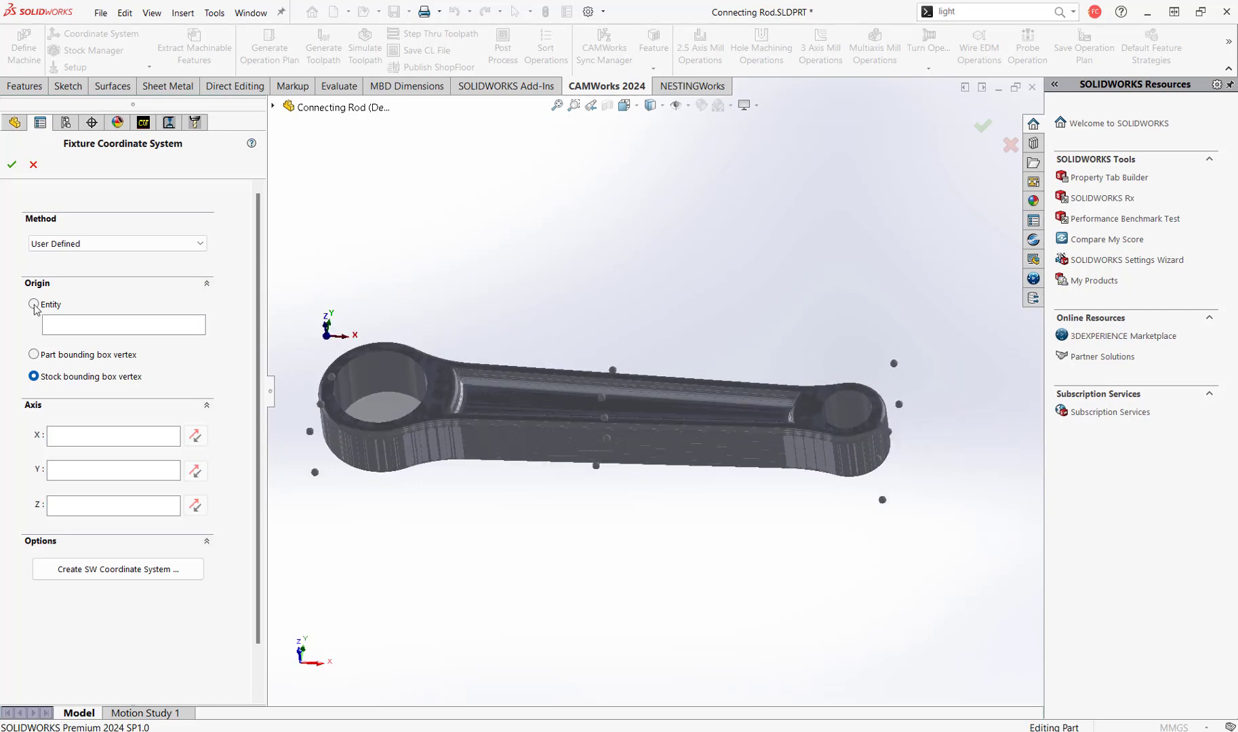
pyautogui.click(12, 164)
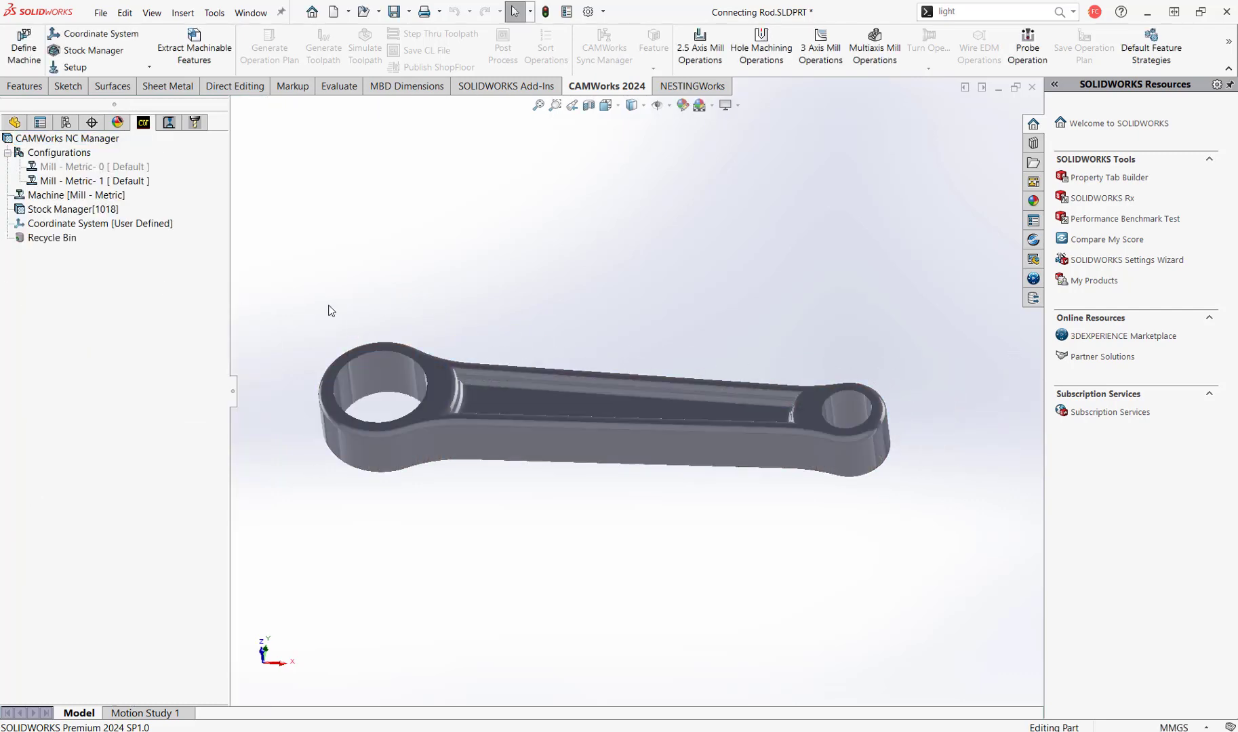
# Step: Extract machinable features, producing the Hole1 and Hole2 features
pyautogui.click(211, 64)
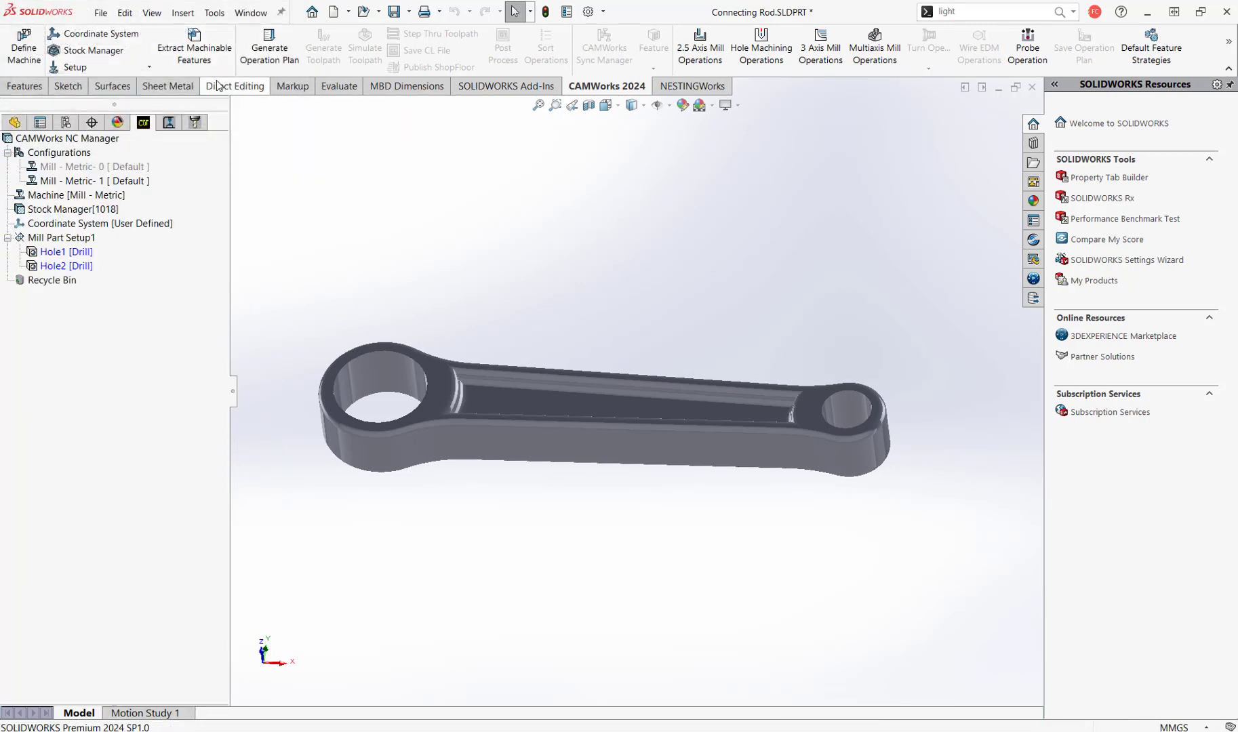
pyautogui.click(68, 252)
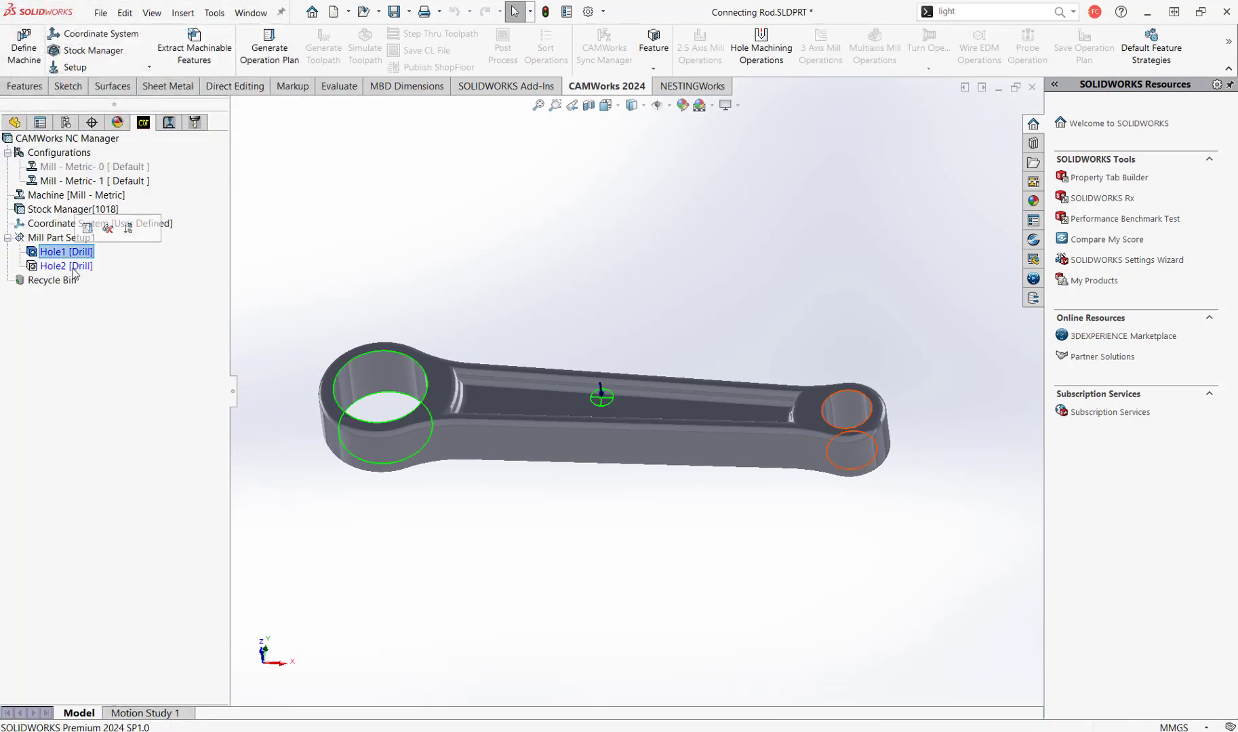
pyautogui.click(73, 267)
pyautogui.click(58, 254)
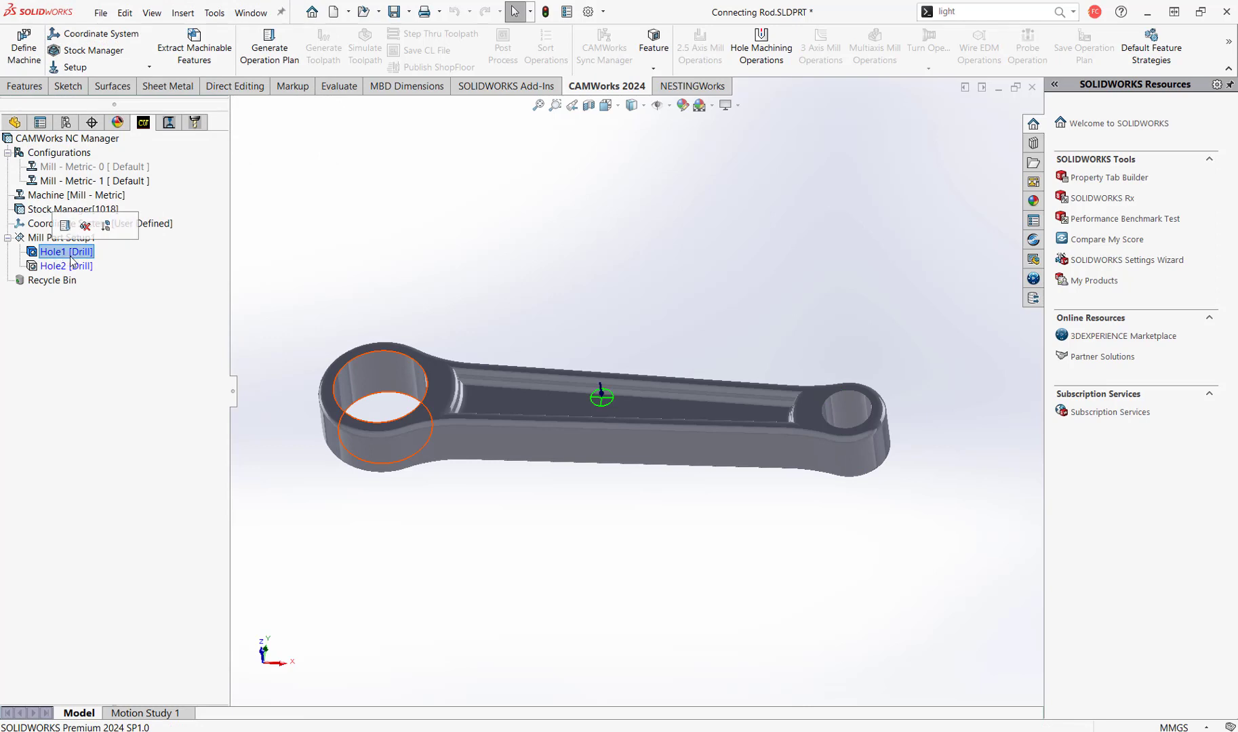
# Step: Change the strategy of both Hole1 and Hole2 from Drill to Bore
pyautogui.rightClick(71, 256)
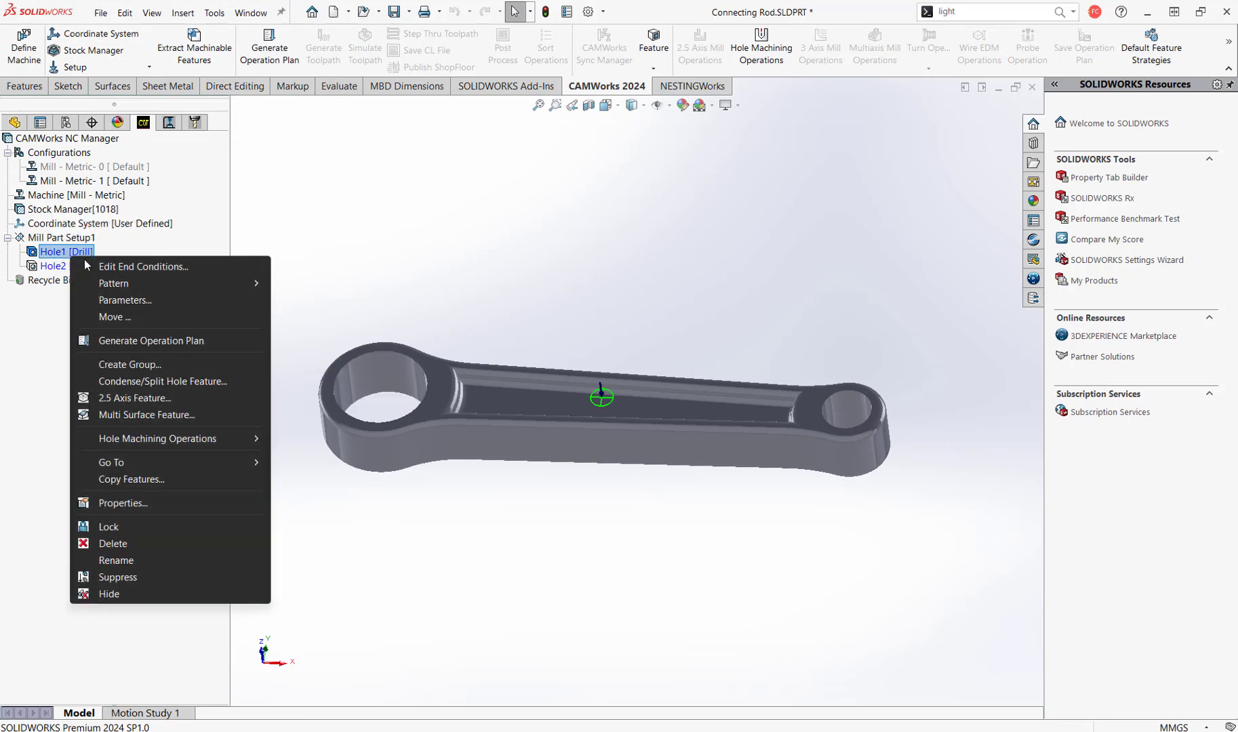
pyautogui.click(101, 267)
pyautogui.click(121, 287)
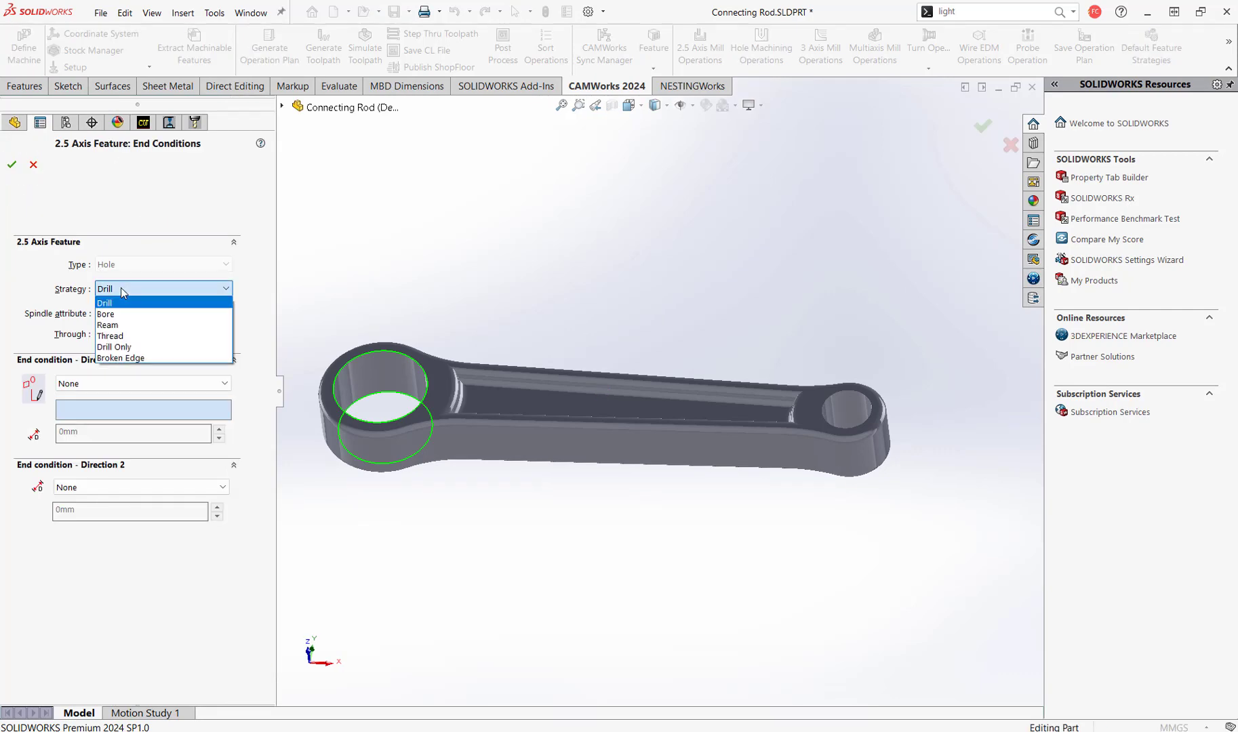
pyautogui.click(119, 309)
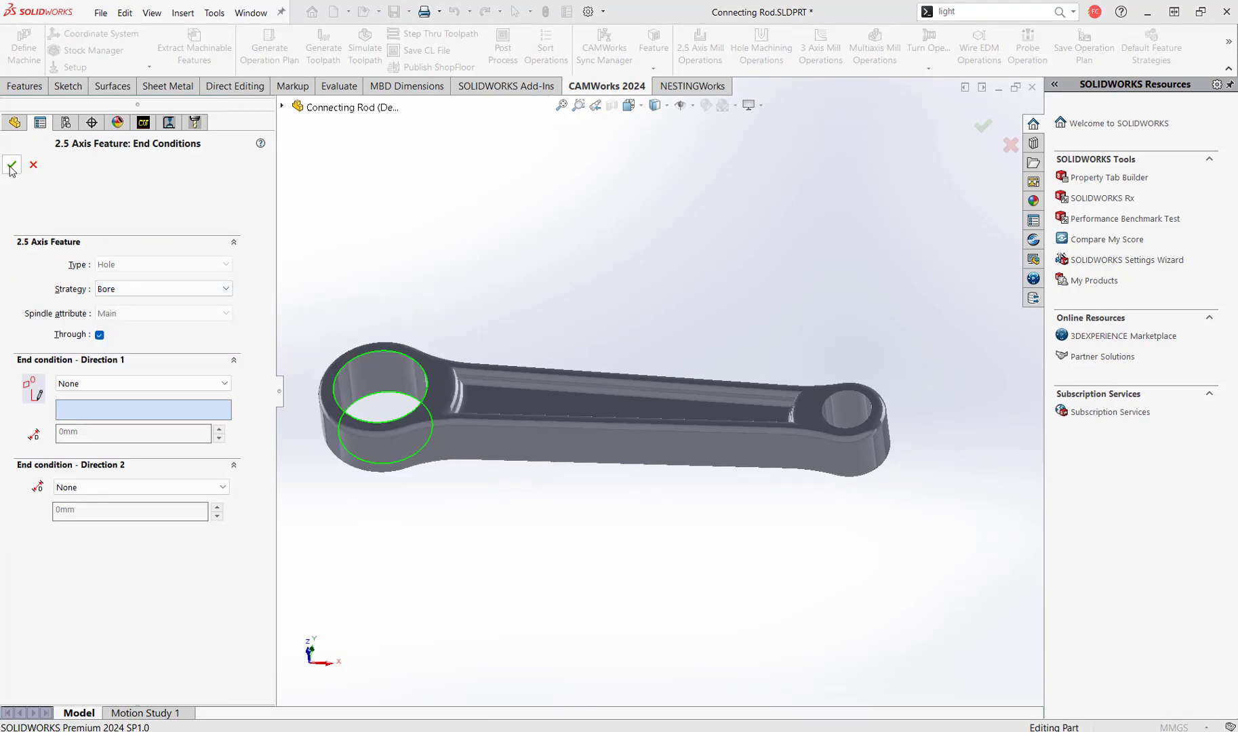
pyautogui.click(12, 164)
pyautogui.rightClick(63, 266)
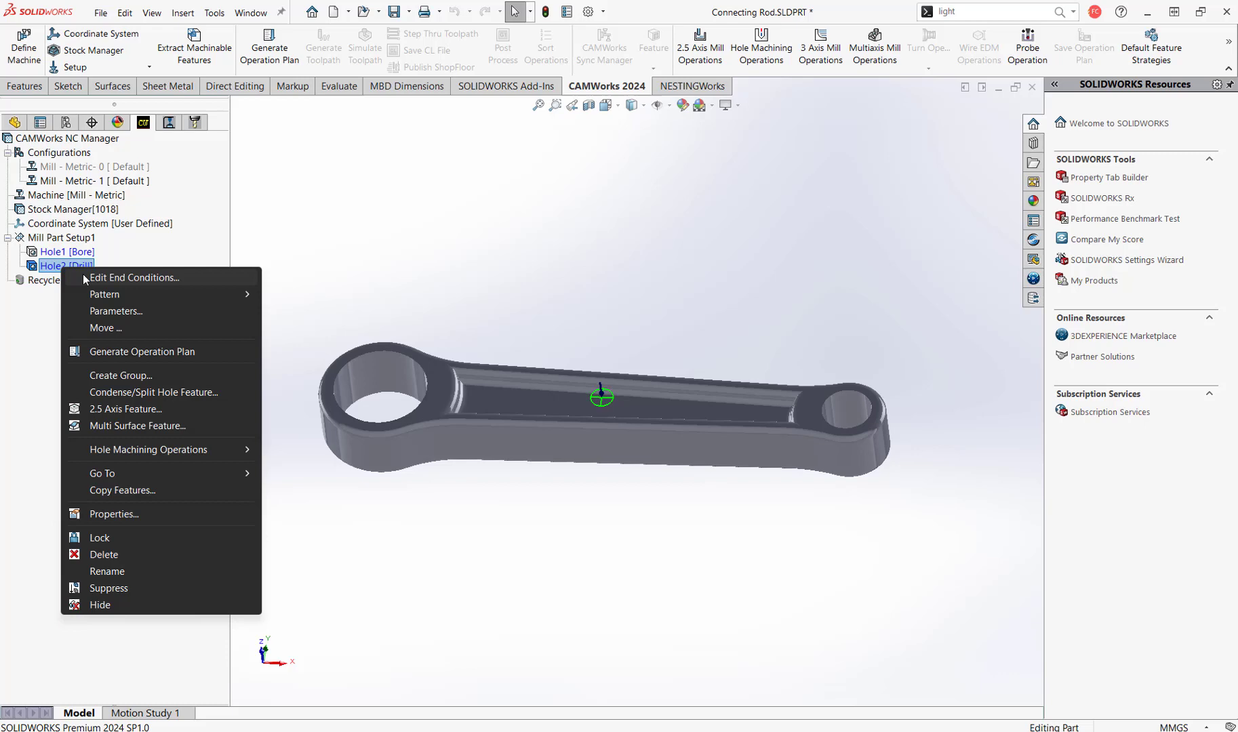
pyautogui.click(85, 278)
pyautogui.click(112, 289)
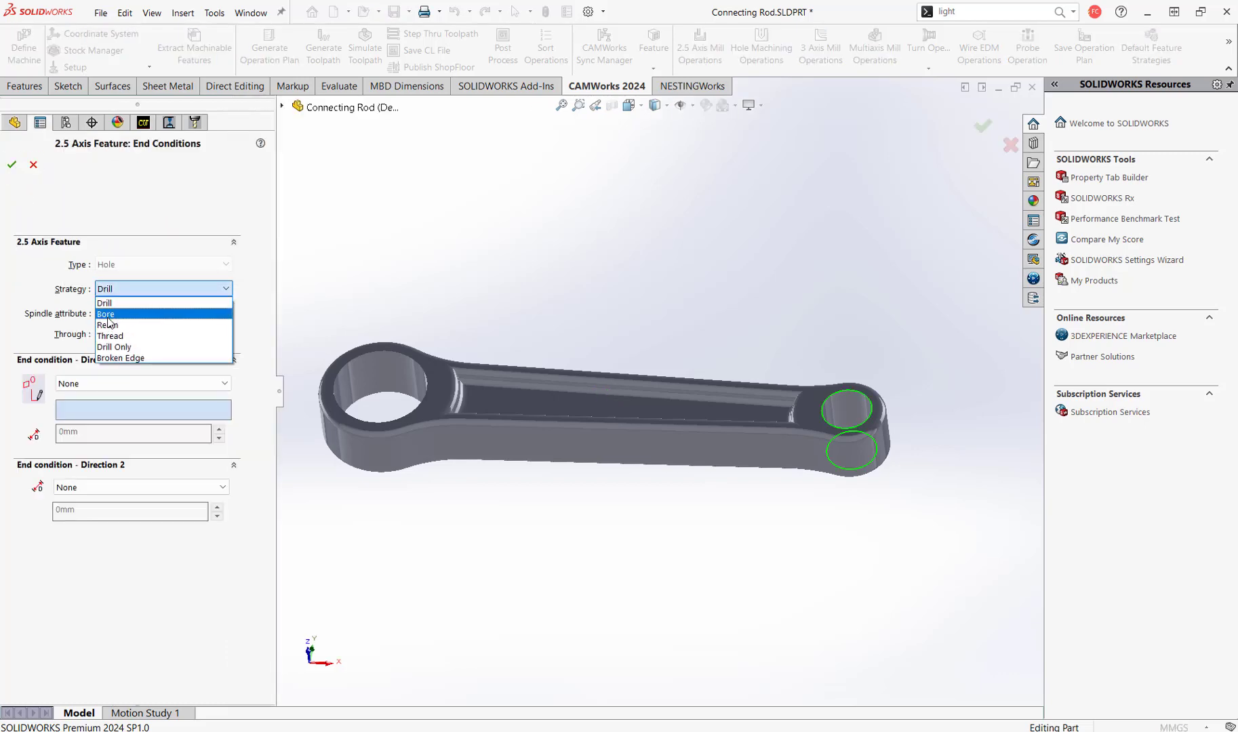
pyautogui.click(107, 313)
pyautogui.click(11, 164)
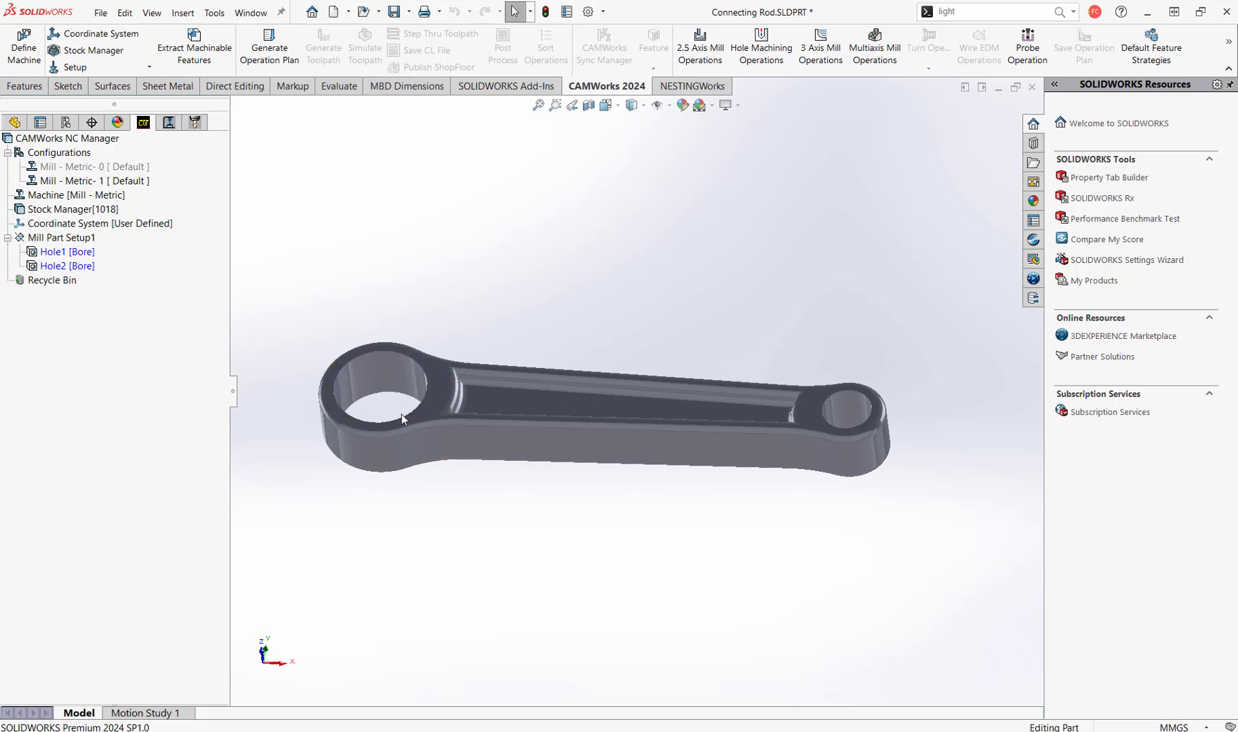
# Step: Generate the operation plan for Mill Part Setup1
pyautogui.rightClick(88, 254)
pyautogui.click(285, 206)
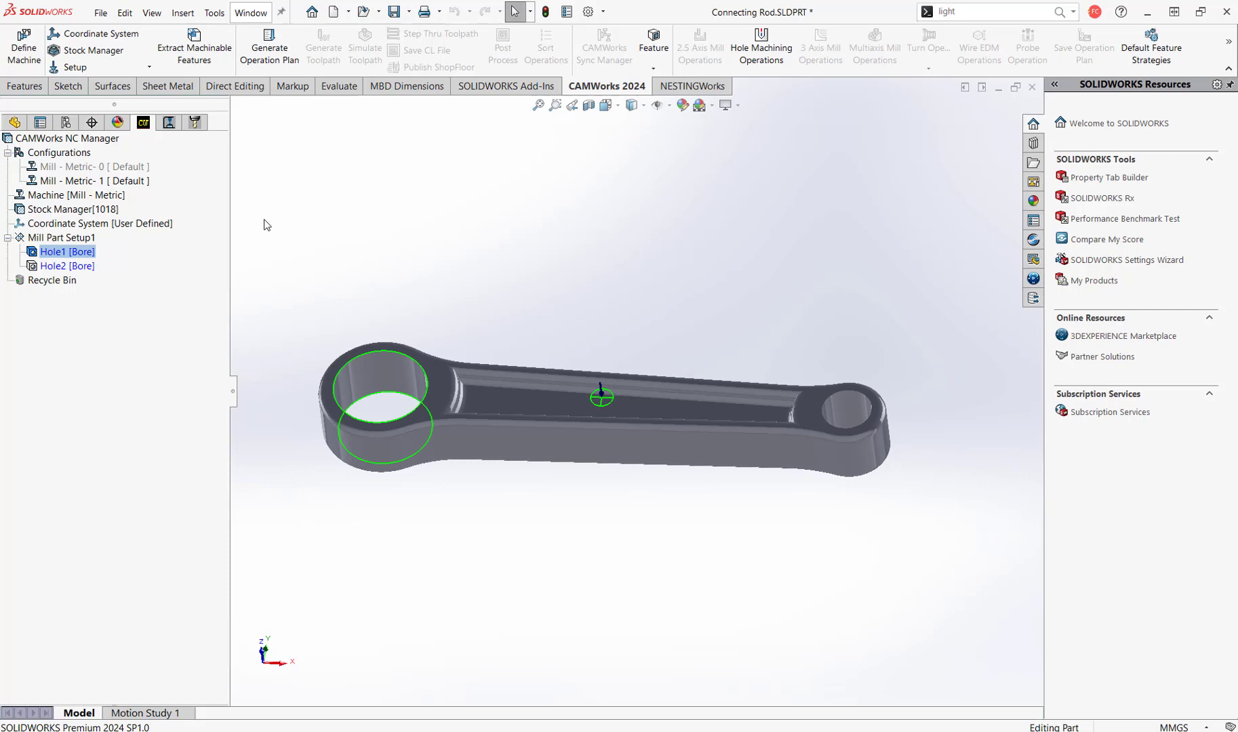
pyautogui.click(270, 44)
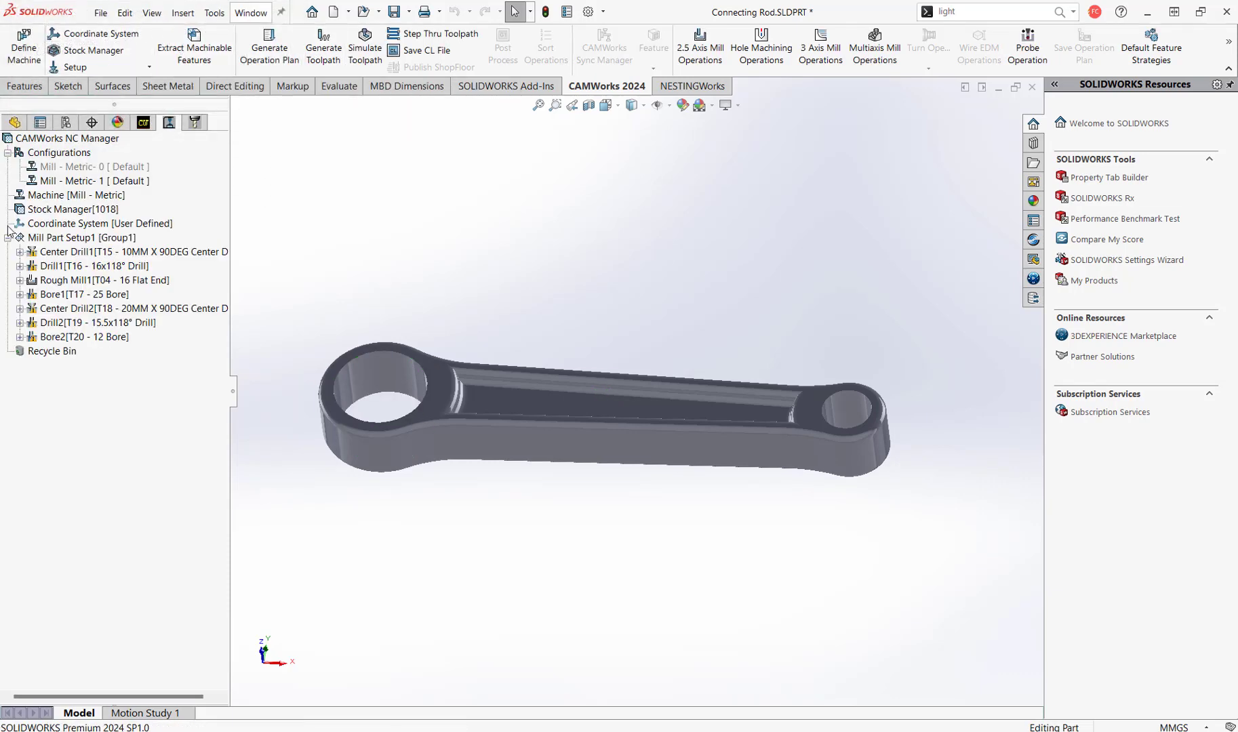
# Step: Sort operations by type with Rough Mill after Countersink, then by tool
pyautogui.rightClick(67, 238)
pyautogui.click(107, 446)
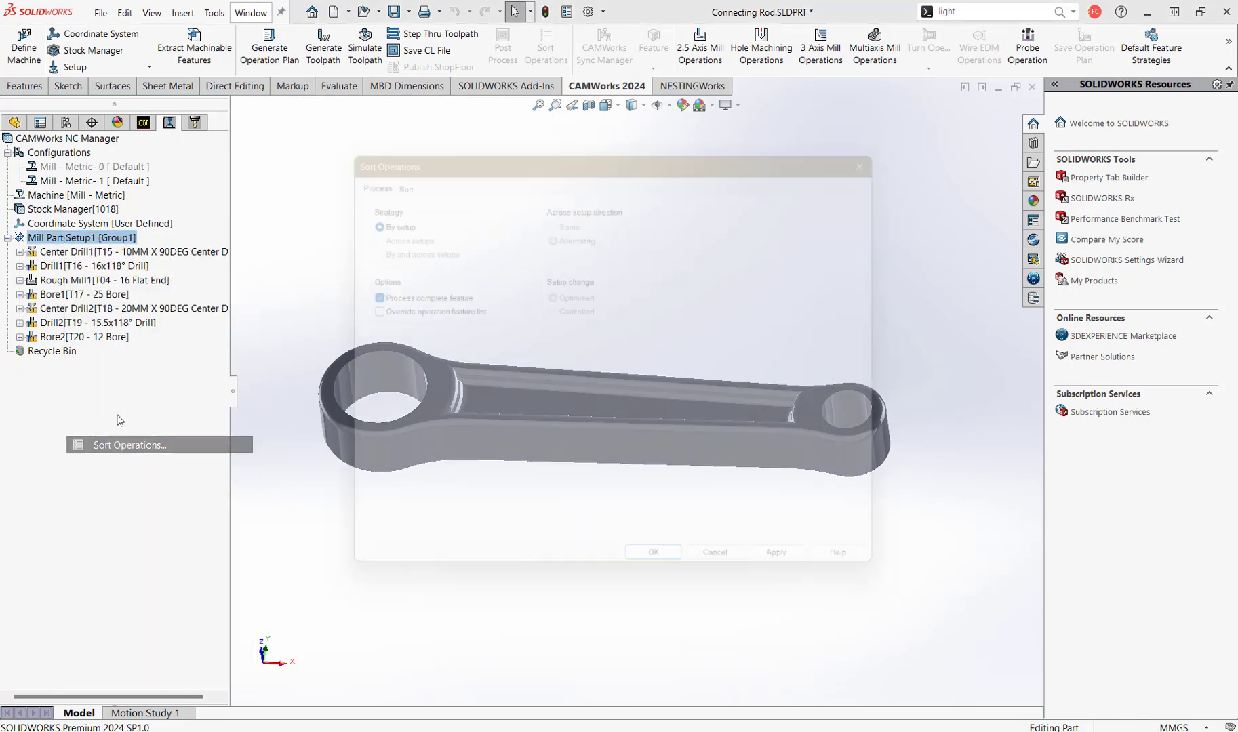
pyautogui.click(386, 171)
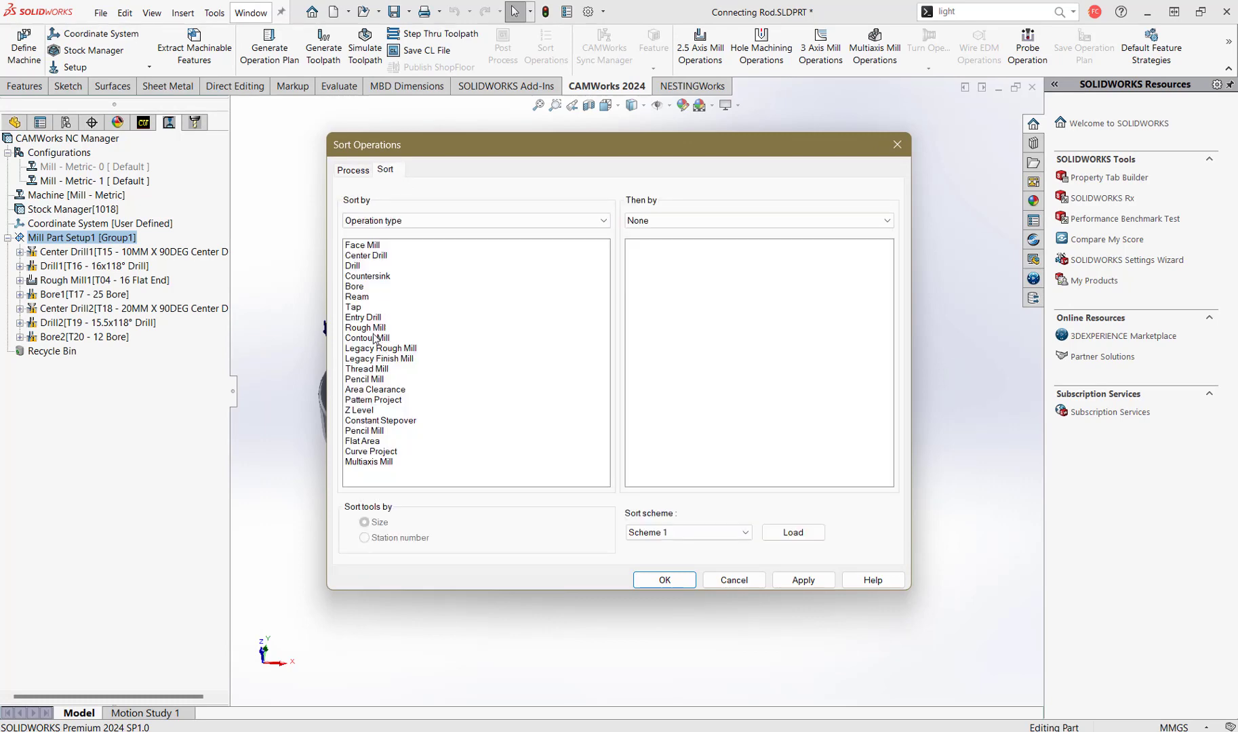
pyautogui.moveTo(372, 329); pyautogui.dragTo(379, 287)
pyautogui.click(686, 219)
pyautogui.click(686, 242)
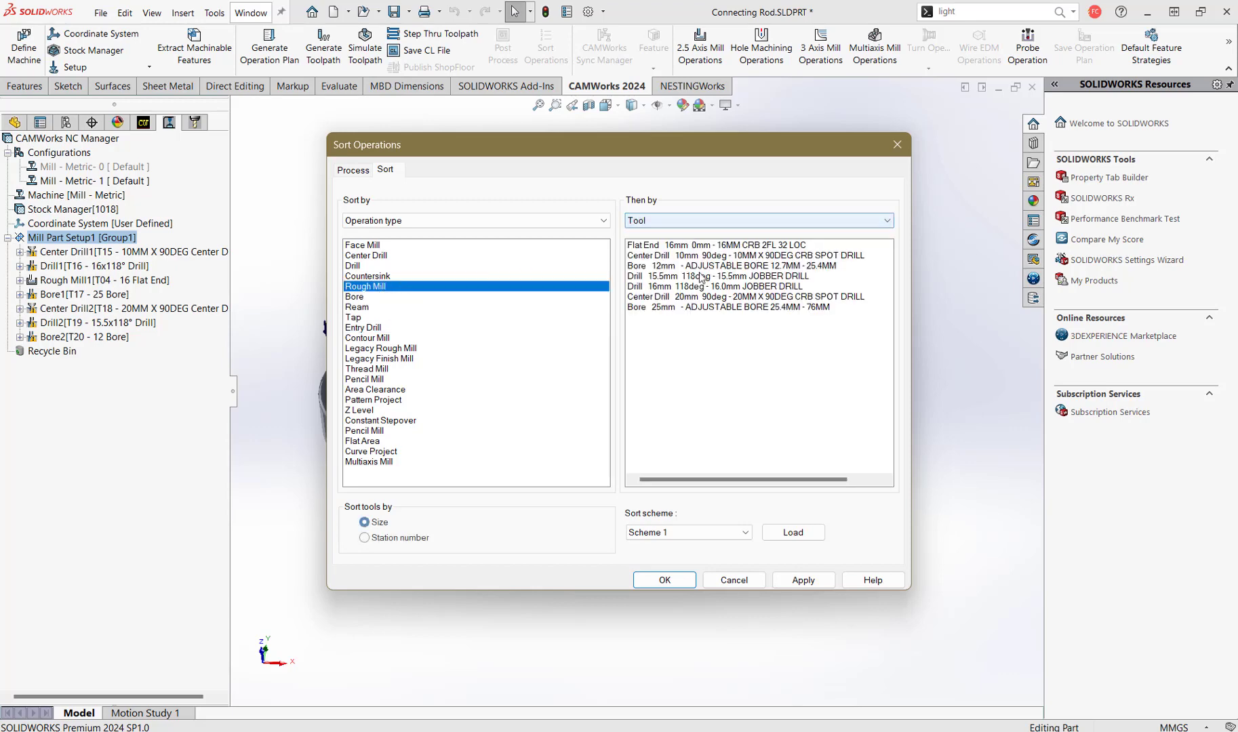
pyautogui.click(676, 581)
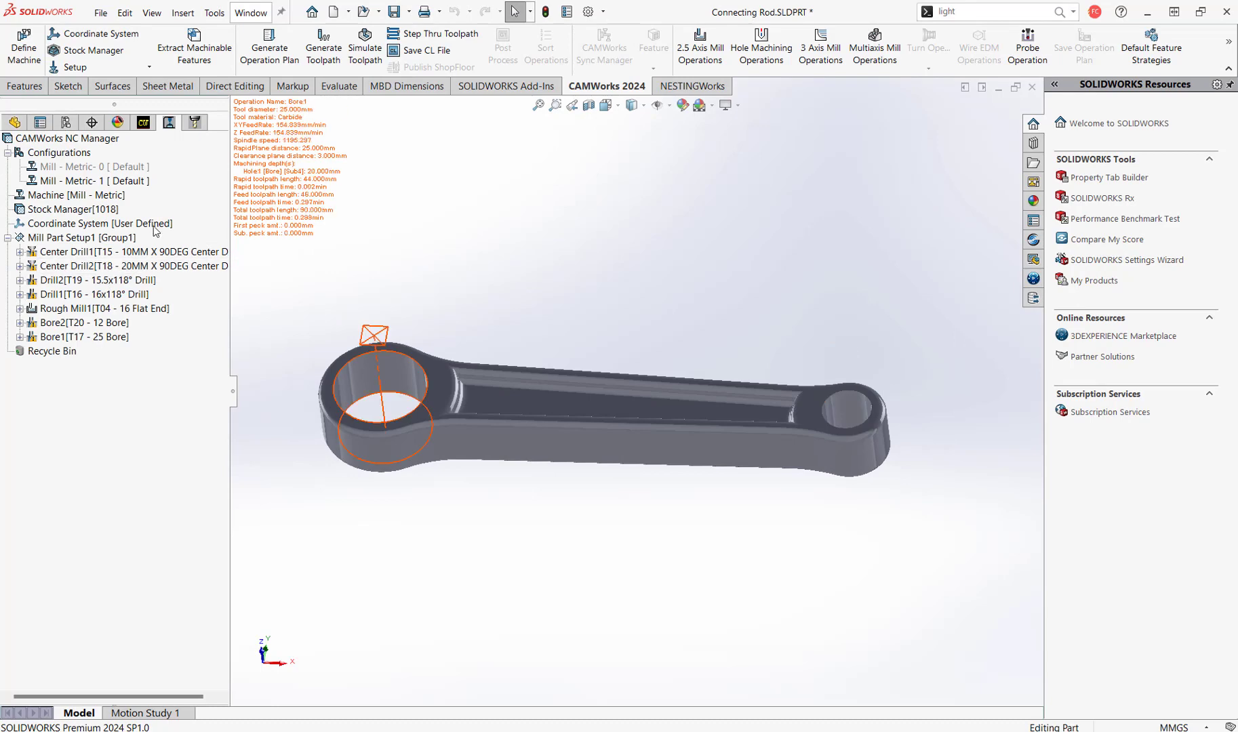
# Step: Play the toolpath simulation through Rough Mill1 to Bore1 with the T17 - 25 Bore tool
pyautogui.click(366, 46)
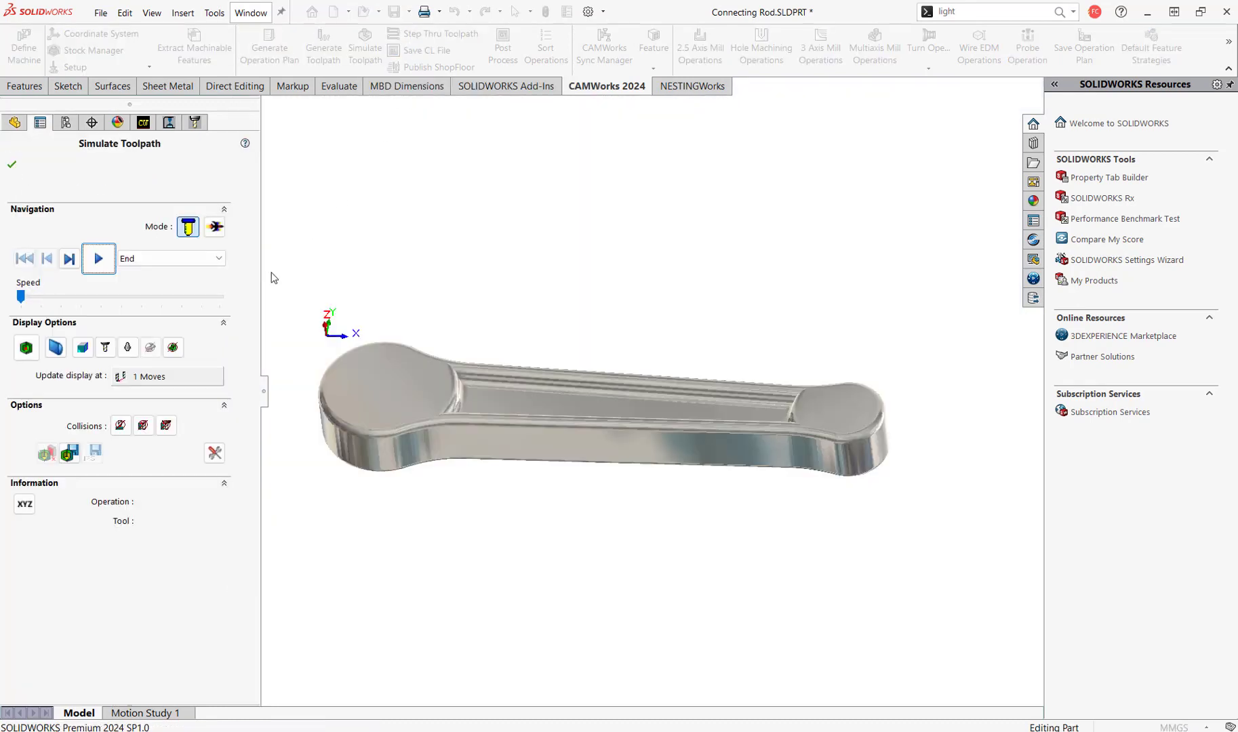
pyautogui.moveTo(662, 347)
pyautogui.mouseDown(button='middle')
pyautogui.moveTo(673, 214)
pyautogui.moveTo(664, 380)
pyautogui.moveTo(663, 352)
pyautogui.moveTo(667, 368)
pyautogui.mouseUp(button='middle')
pyautogui.click(101, 258)
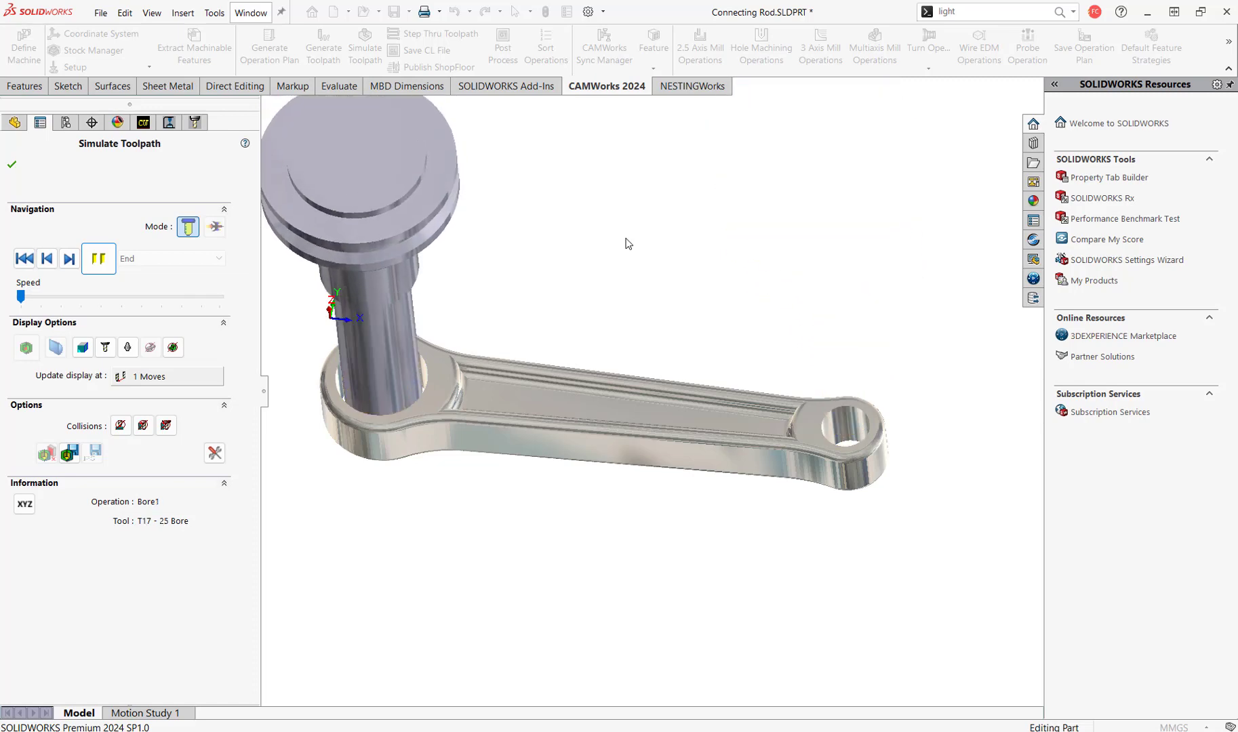
pyautogui.moveTo(622, 588); pyautogui.dragTo(629, 464, button='middle')
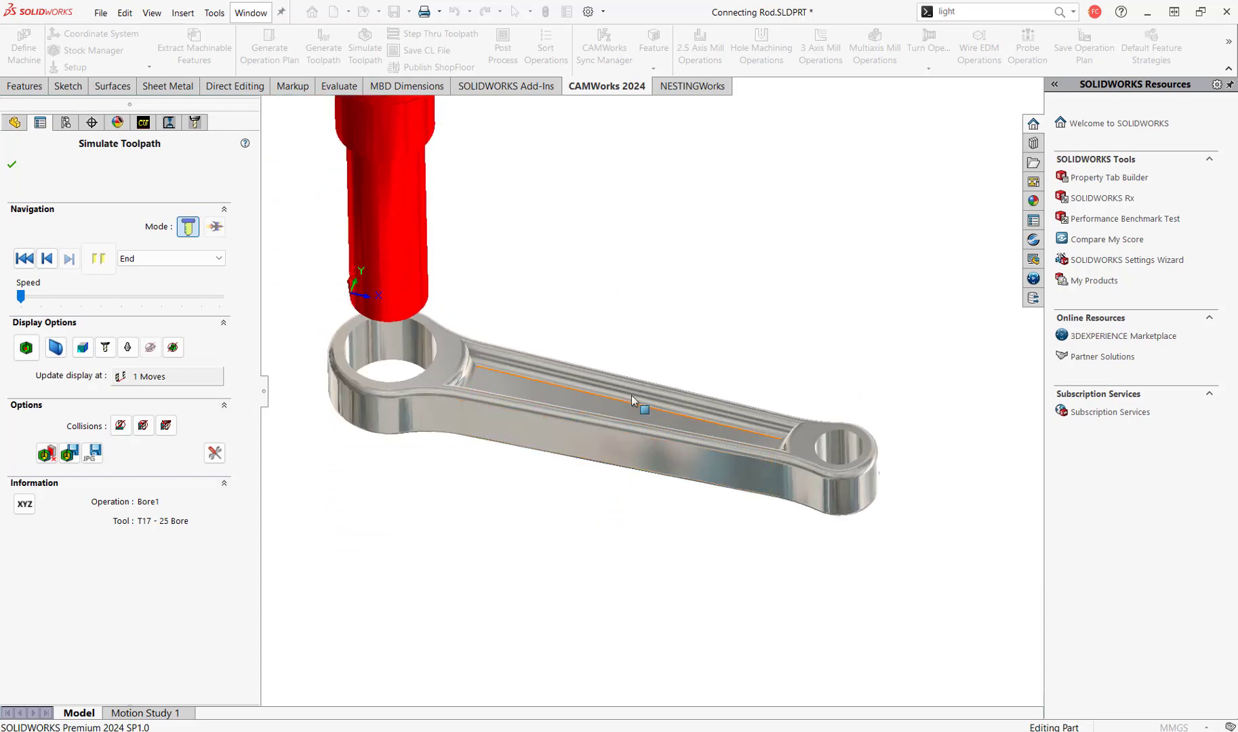